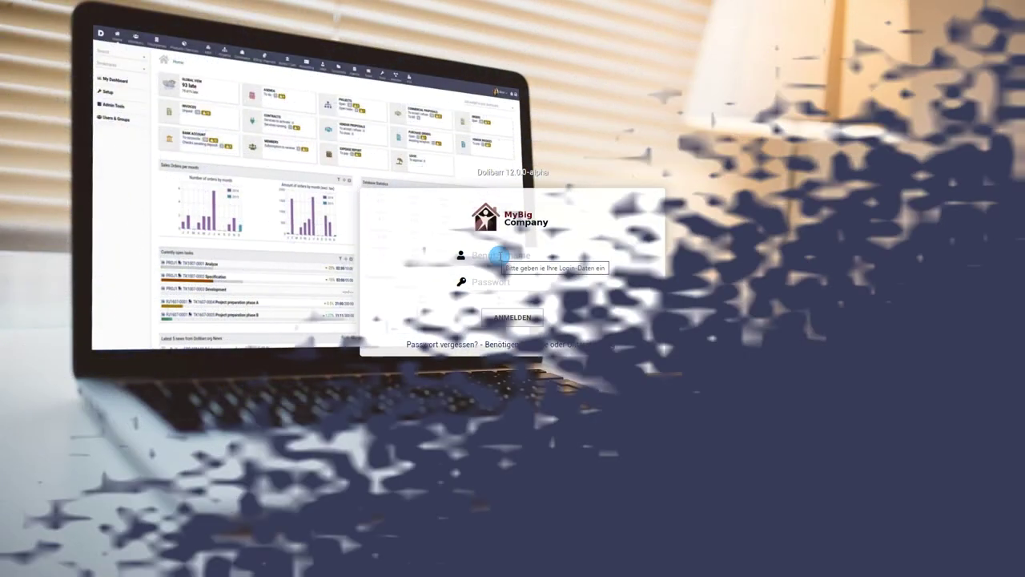
- Log in to Dolibarr with the admin username and its password
{"action": "left_click", "coordinate": [499, 256]}
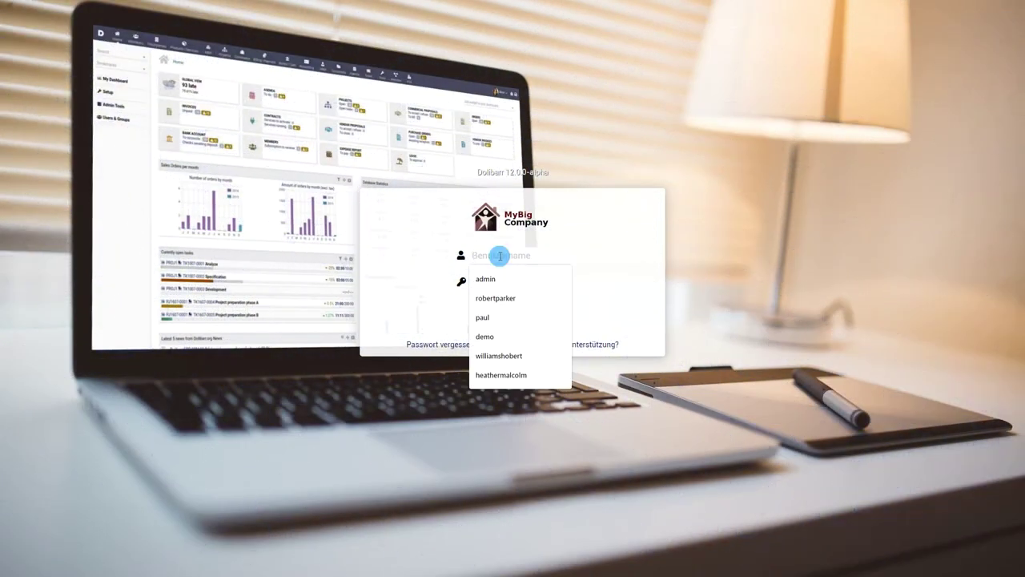
{"action": "type", "text": "admin"}
{"action": "key", "text": "Tab"}
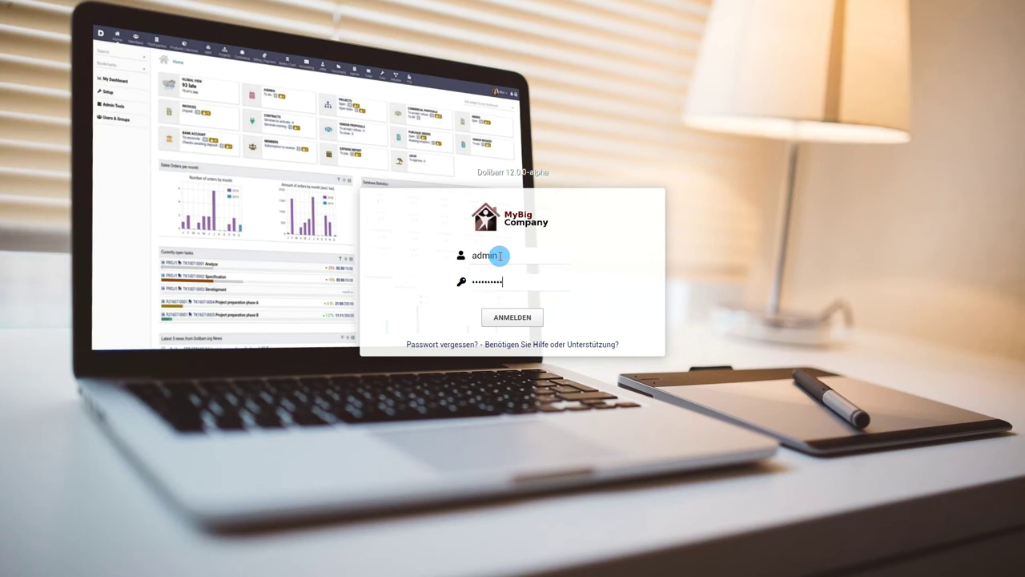
{"action": "left_click", "coordinate": [513, 316]}
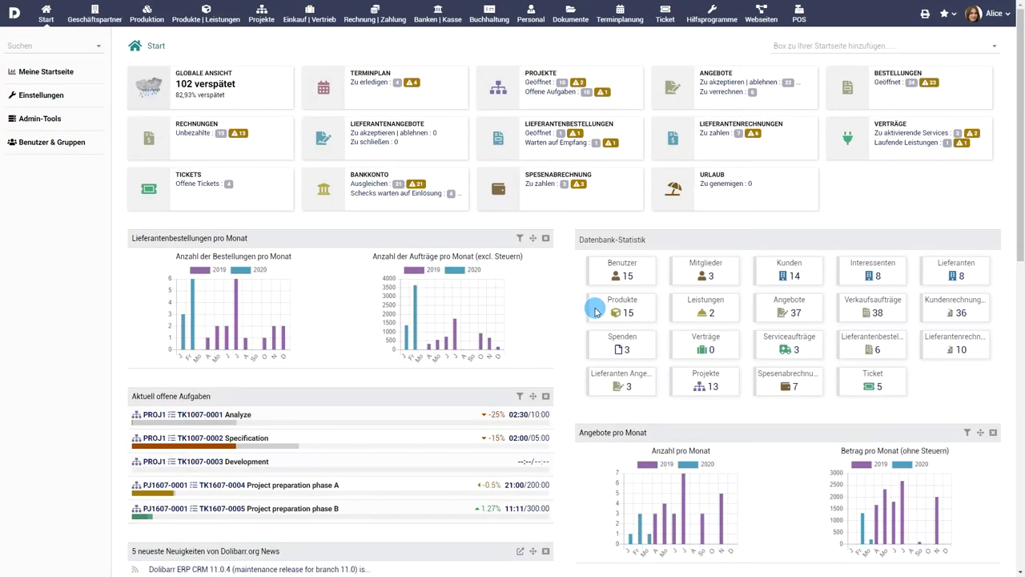
- Open an existing employee's user card from the full Benutzer list
{"action": "left_click", "coordinate": [51, 144]}
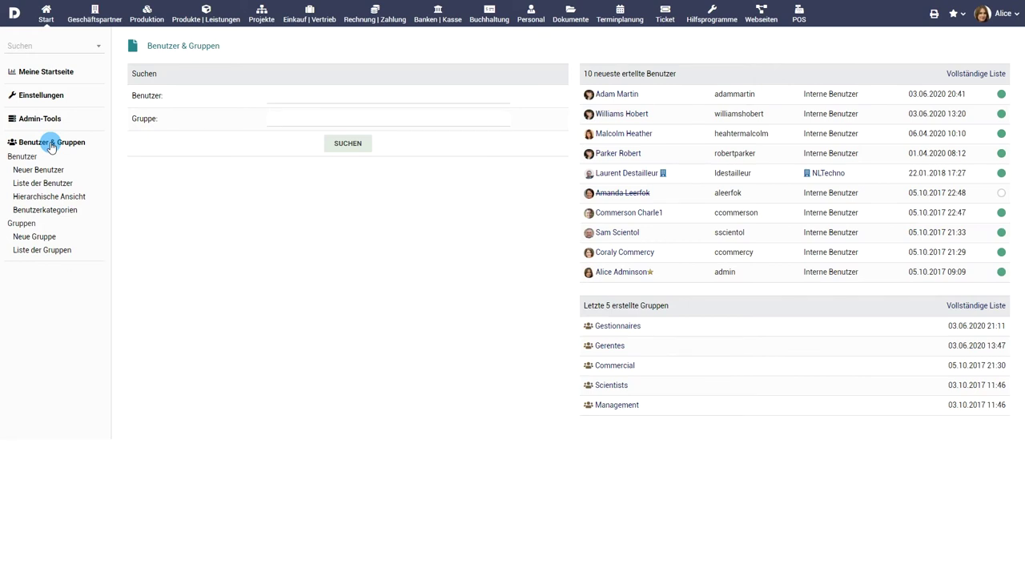
{"action": "left_click", "coordinate": [44, 183]}
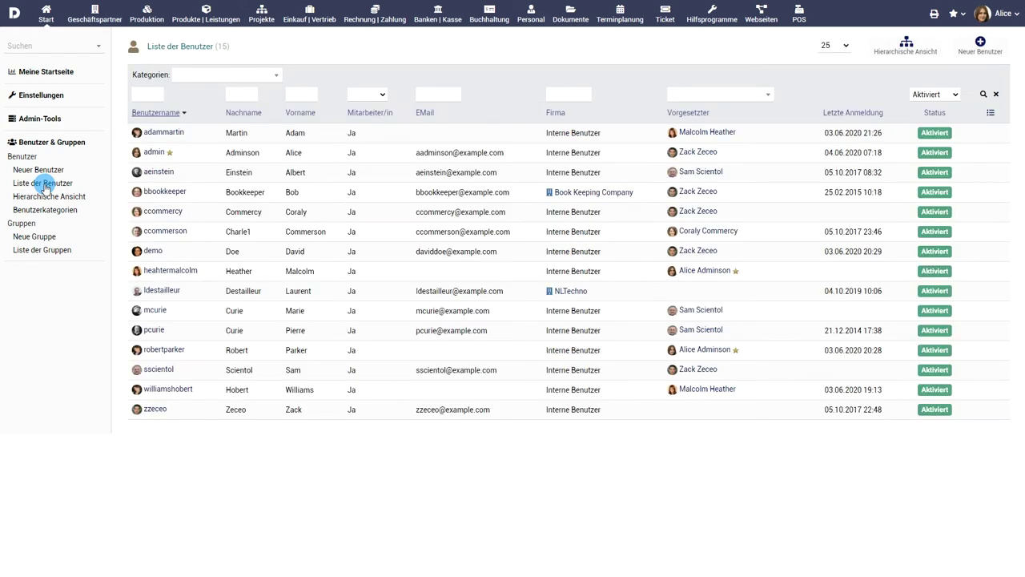
{"action": "mouse_move", "coordinate": [192, 276]}
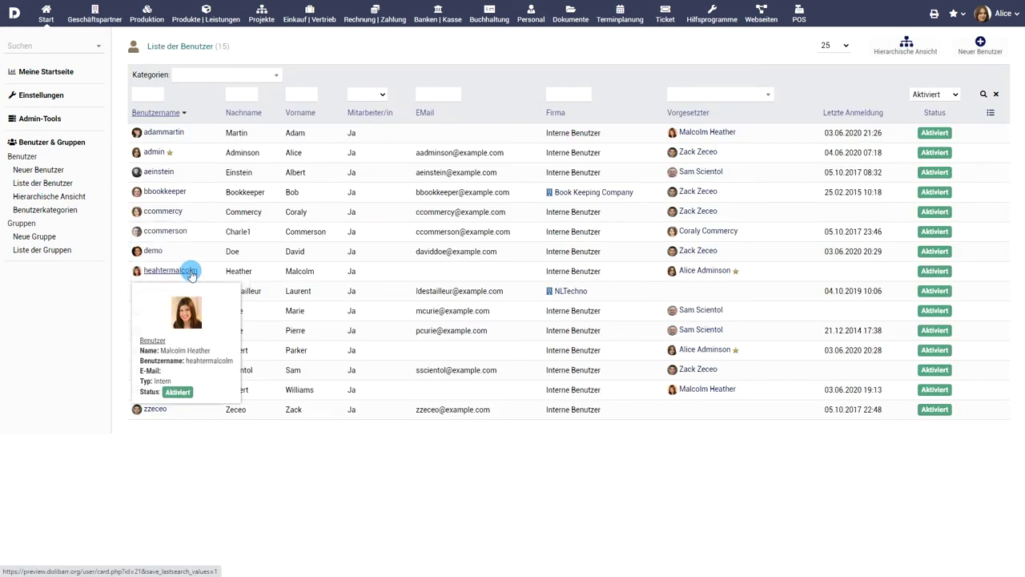
{"action": "left_click", "coordinate": [193, 272]}
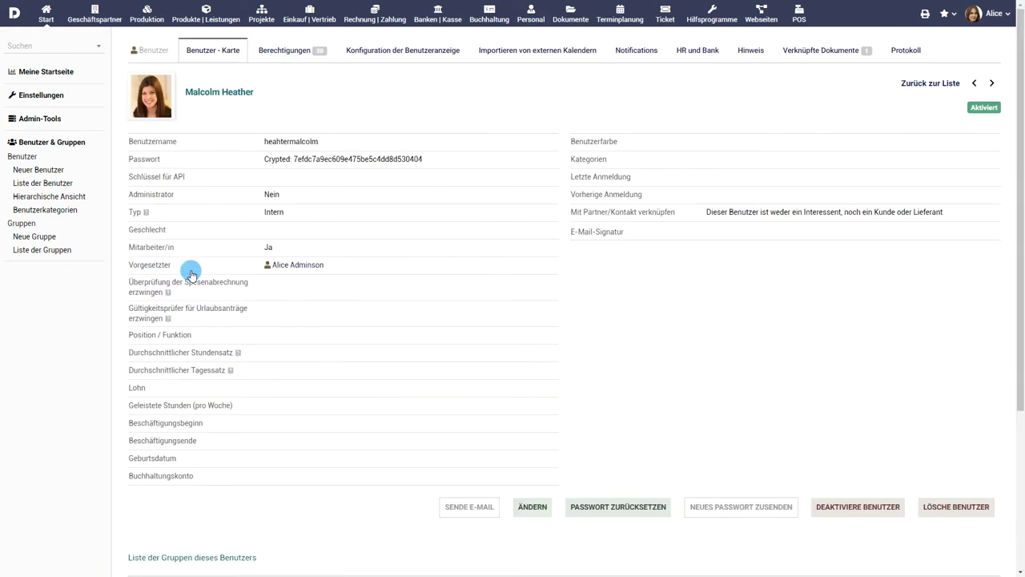
- Look over the user card, then switch to the hierarchical user view
{"action": "scroll", "coordinate": [267, 279], "scroll_direction": "down", "scroll_amount": 3}
{"action": "scroll", "coordinate": [269, 282], "scroll_direction": "up", "scroll_amount": 1}
{"action": "scroll", "coordinate": [269, 282], "scroll_direction": "up", "scroll_amount": 3}
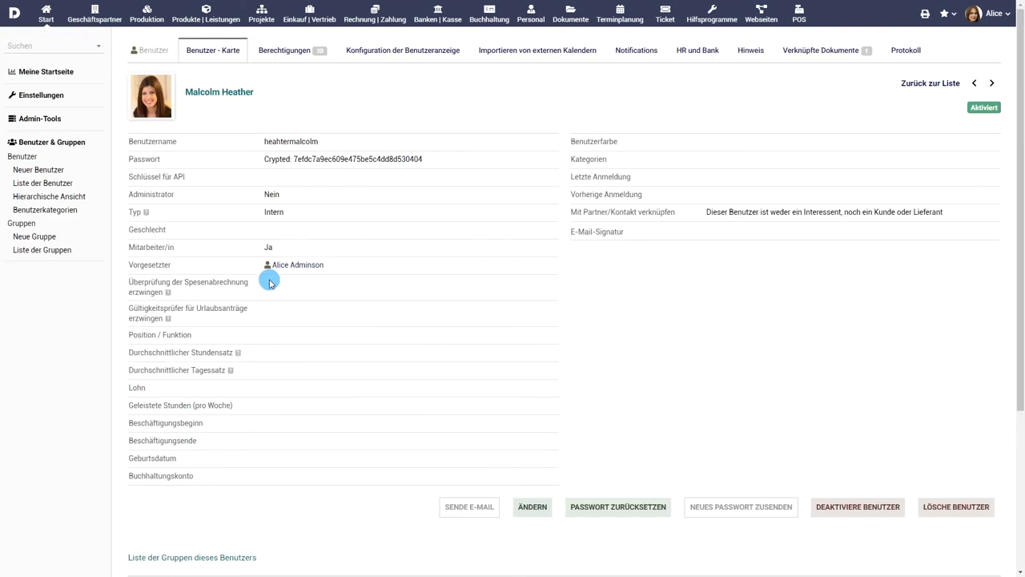
{"action": "left_click", "coordinate": [63, 198]}
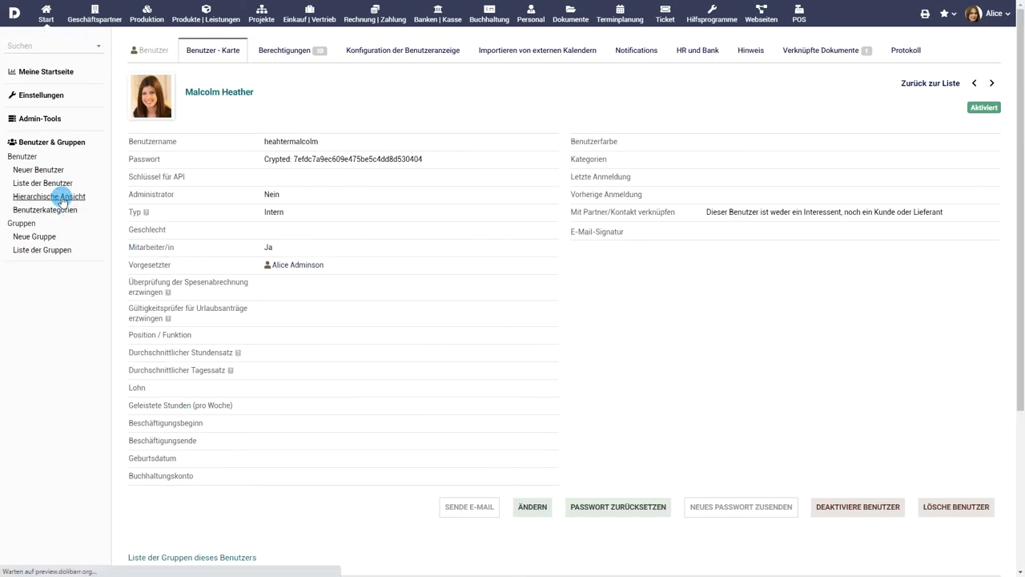
- Expand each supervisor's branch in the user tree to reveal all their reports
{"action": "left_click", "coordinate": [134, 124]}
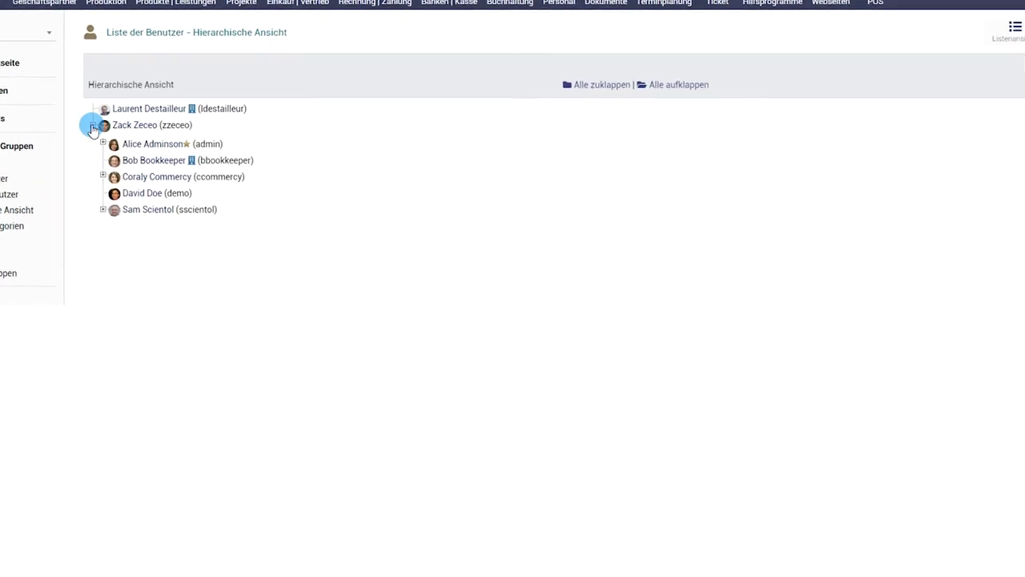
{"action": "left_click", "coordinate": [102, 143]}
{"action": "left_click", "coordinate": [113, 161]}
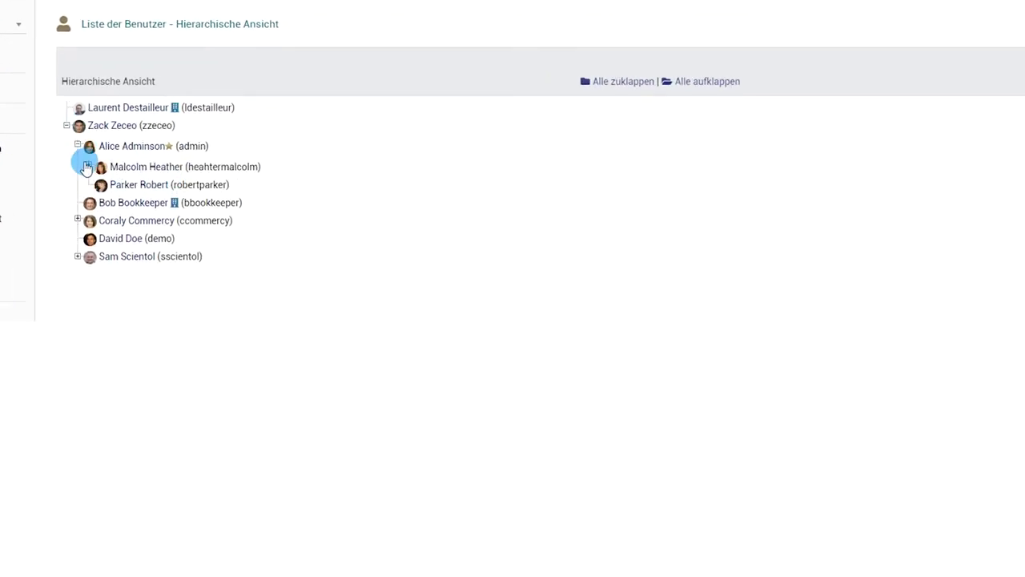
{"action": "left_click", "coordinate": [79, 258]}
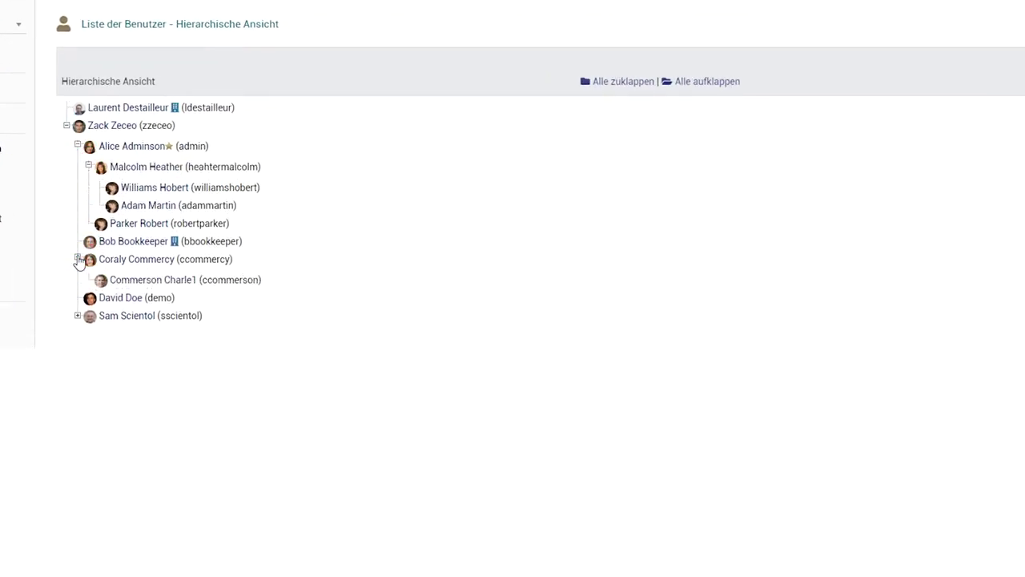
{"action": "left_click", "coordinate": [77, 314]}
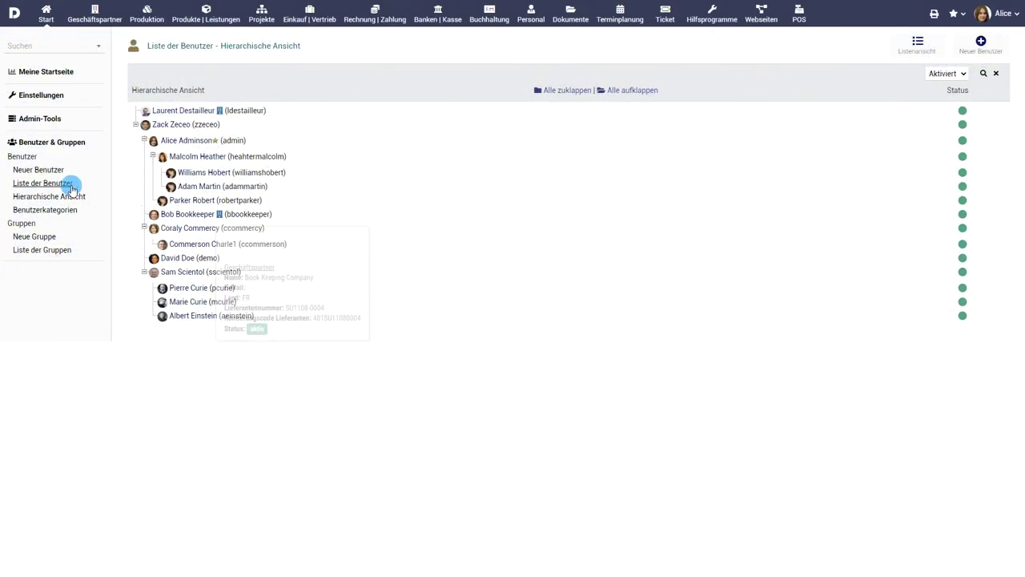
- Start a new user with the employee's first name, a username and a chosen password
{"action": "left_click", "coordinate": [45, 169]}
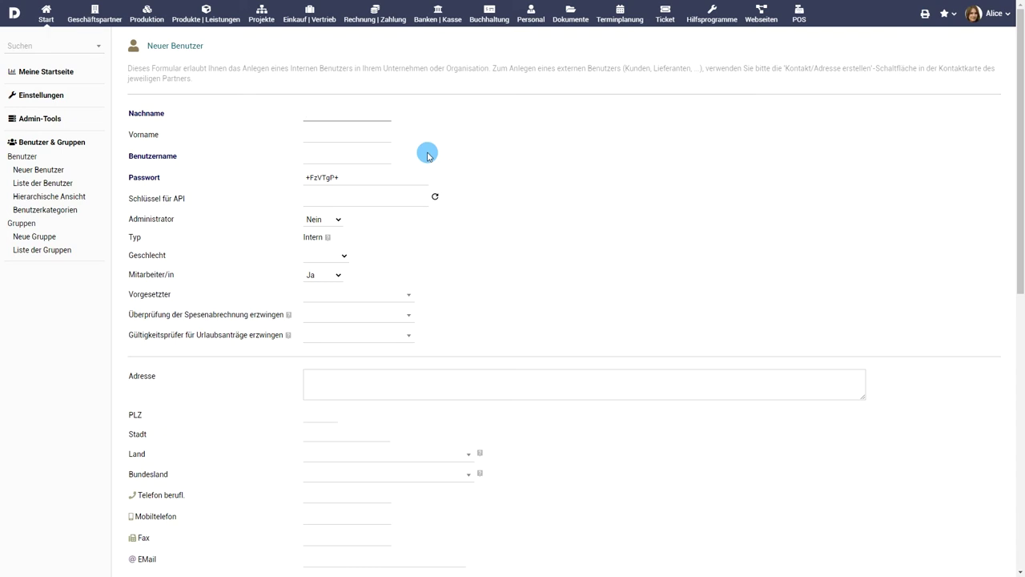
{"action": "left_click", "coordinate": [373, 135]}
{"action": "type", "text": "Lucas"}
{"action": "left_click", "coordinate": [360, 156]}
{"action": "type", "text": "luc"}
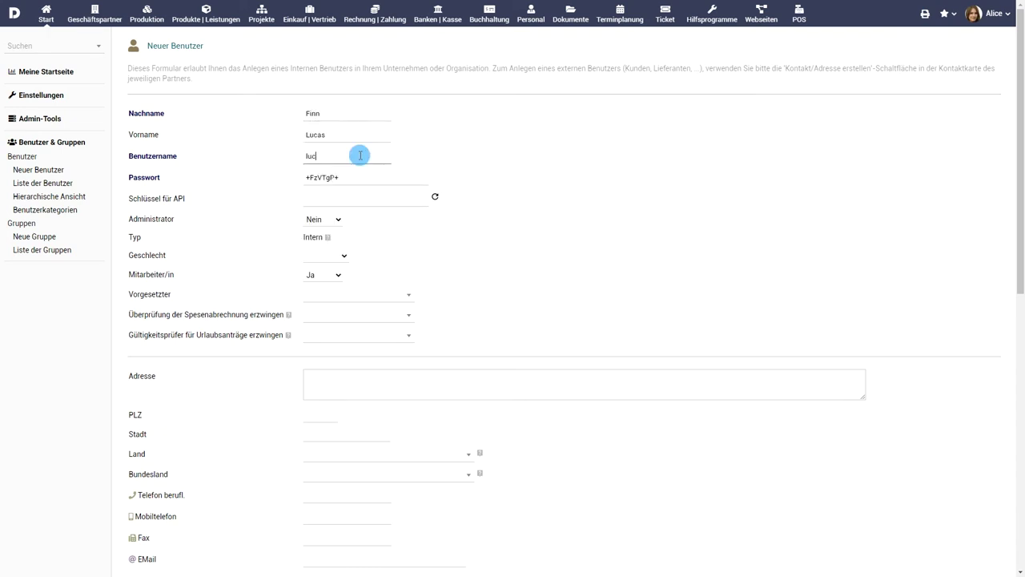
{"action": "left_click", "coordinate": [362, 178]}
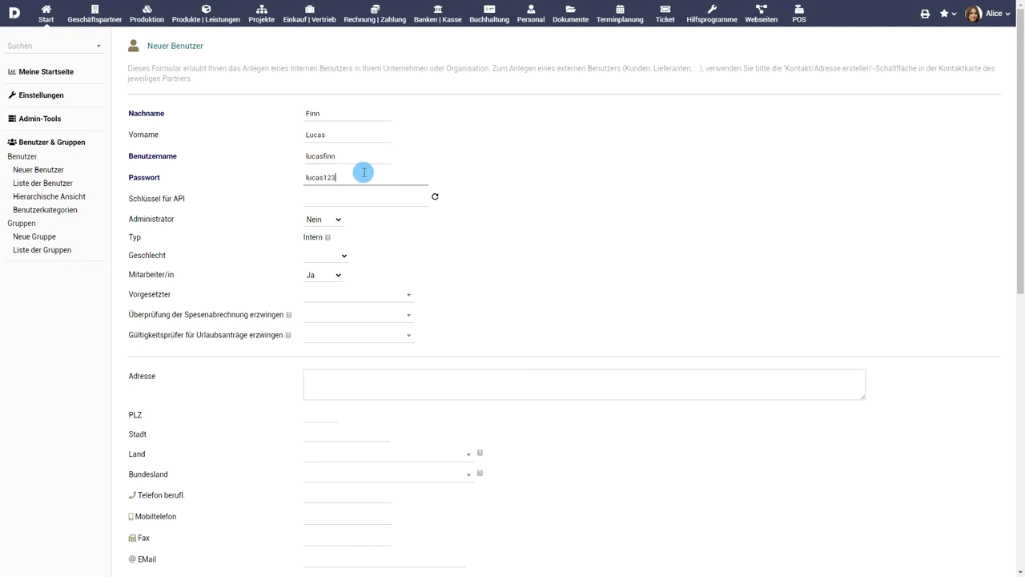
{"action": "mouse_move", "coordinate": [328, 239]}
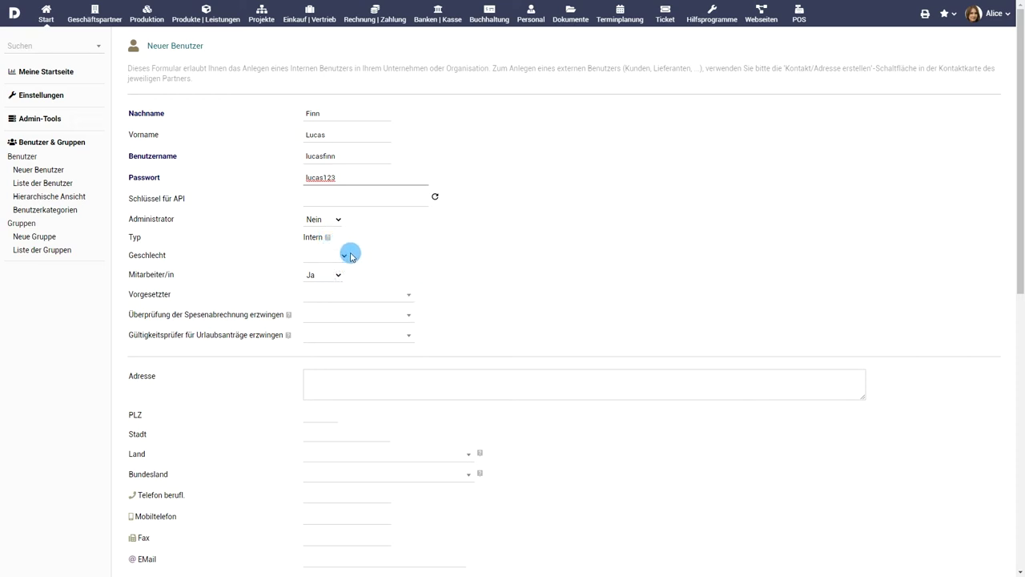
- Set gender to männlich, keep employee status Ja, and pick an existing supervisor
{"action": "left_click", "coordinate": [342, 257]}
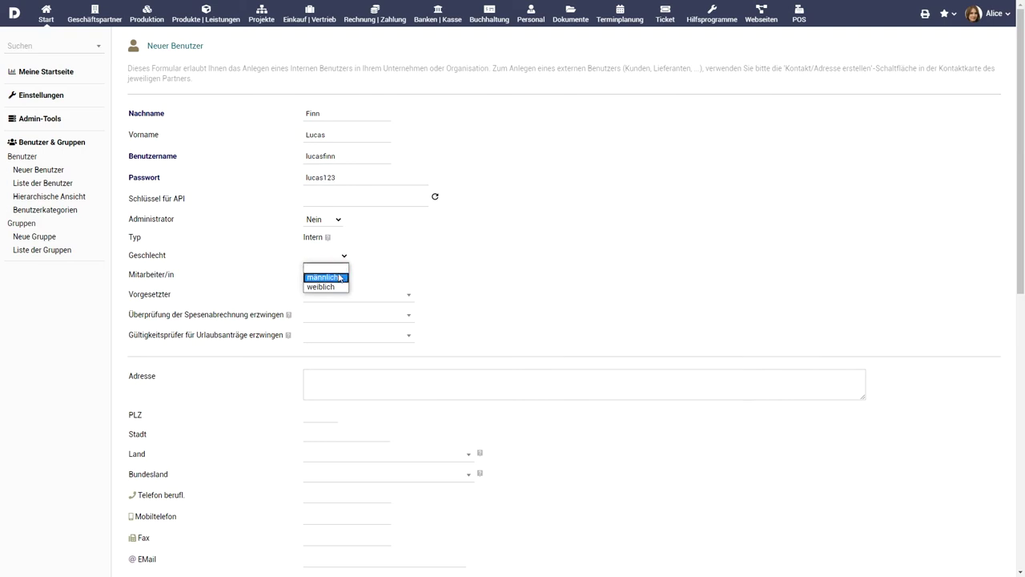
{"action": "left_click", "coordinate": [340, 276]}
{"action": "left_click", "coordinate": [340, 276]}
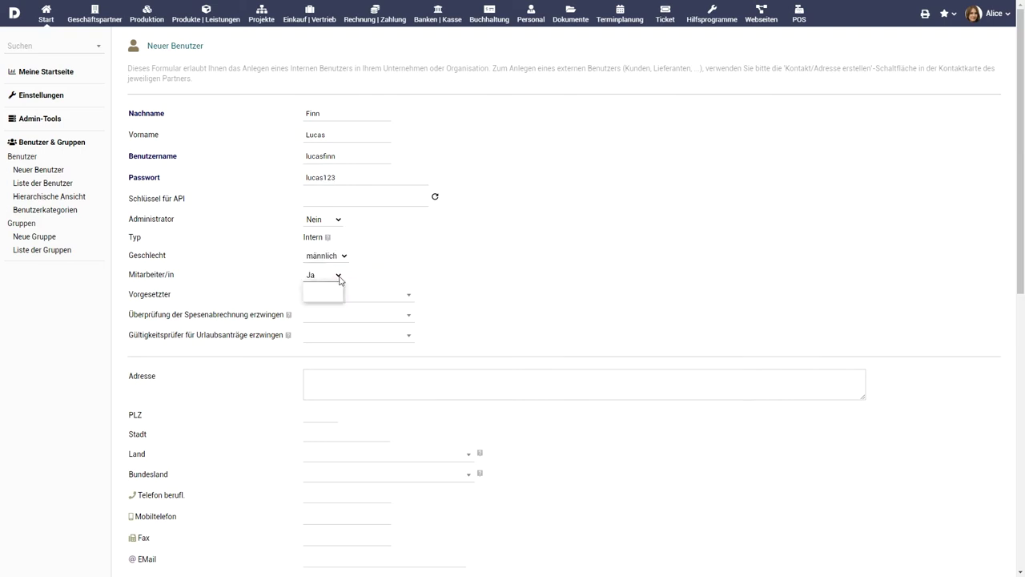
{"action": "left_click", "coordinate": [396, 280]}
{"action": "left_click", "coordinate": [393, 297]}
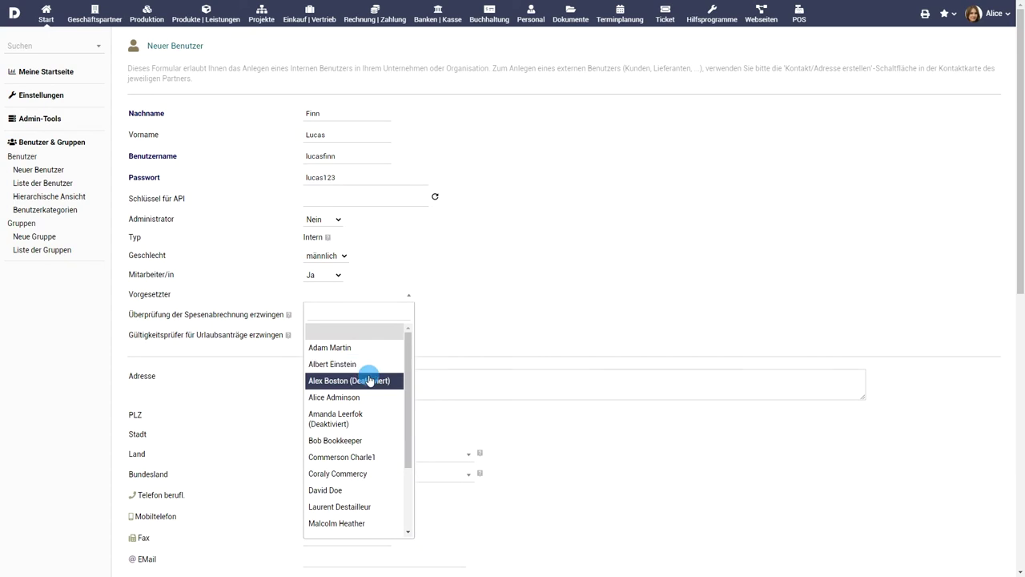
{"action": "scroll", "coordinate": [367, 384], "scroll_direction": "down", "scroll_amount": 2}
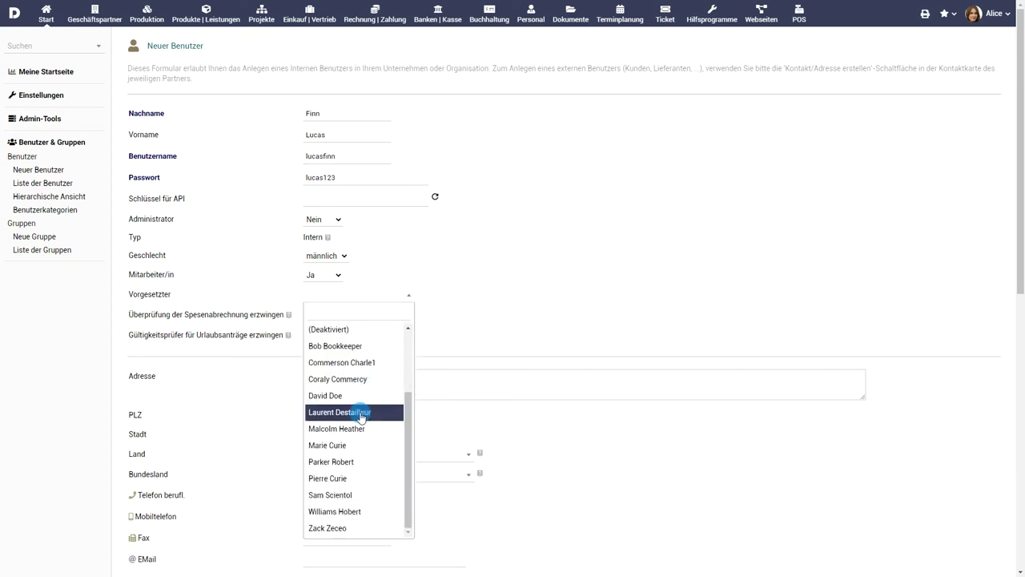
{"action": "left_click", "coordinate": [361, 427]}
{"action": "scroll", "coordinate": [453, 305], "scroll_direction": "down", "scroll_amount": 2}
- Enter the employee's street, postal code and city, with country United States and state NJ - New Jersey
{"action": "left_click", "coordinate": [430, 221]}
{"action": "left_click", "coordinate": [328, 255]}
{"action": "type", "text": "08869"}
{"action": "left_click", "coordinate": [336, 274]}
{"action": "type", "text": "Raritan"}
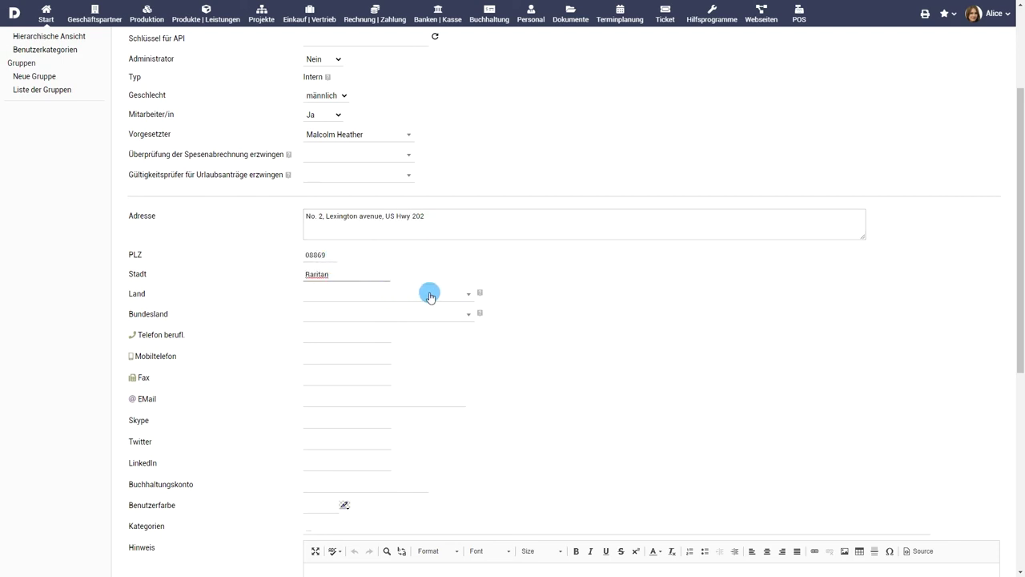
{"action": "left_click", "coordinate": [430, 295]}
{"action": "type", "text": "us"}
{"action": "left_click", "coordinate": [377, 449]}
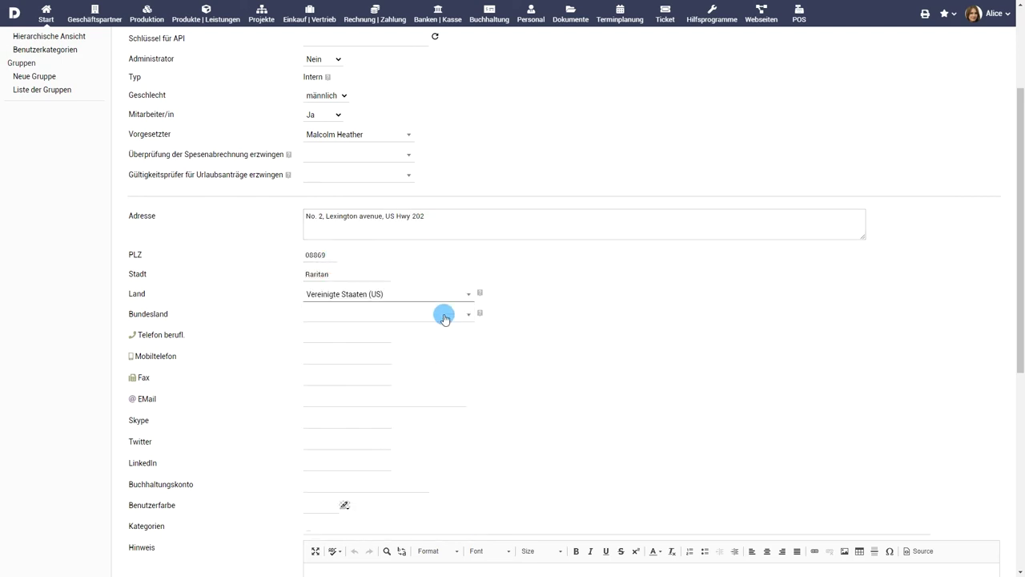
{"action": "left_click", "coordinate": [445, 317]}
{"action": "type", "text": "new"}
{"action": "left_click", "coordinate": [369, 416]}
{"action": "scroll", "coordinate": [496, 375], "scroll_direction": "down", "scroll_amount": 5}
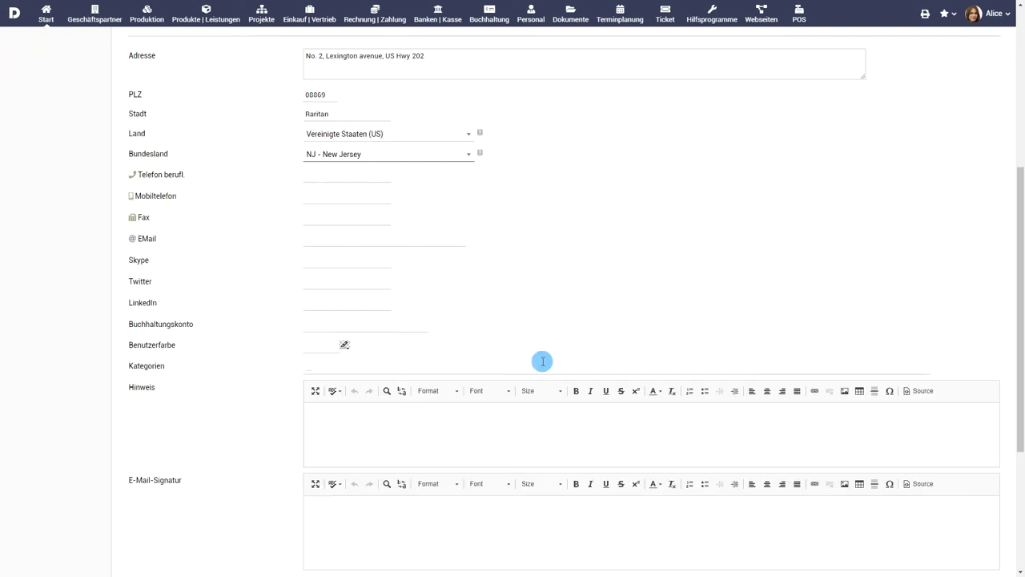
- Fill in position Senior Scientist, hourly rate 35, salary 4000 and the weekly hours
{"action": "left_click", "coordinate": [369, 369]}
{"action": "type", "text": "Senior Scientist"}
{"action": "left_click", "coordinate": [339, 390]}
{"action": "type", "text": "35"}
{"action": "left_click", "coordinate": [324, 432]}
{"action": "type", "text": "4000"}
{"action": "left_click", "coordinate": [326, 454]}
{"action": "type", "text": "40"}
- Set the employment start date to 06.06.2019 and create the user
{"action": "left_click", "coordinate": [356, 477]}
{"action": "left_click", "coordinate": [392, 373]}
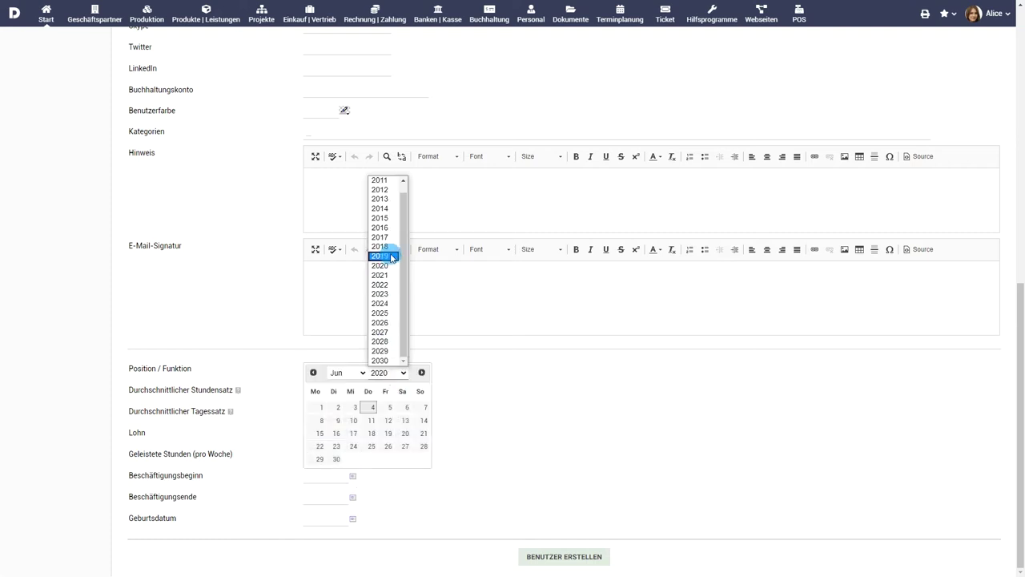
{"action": "left_click", "coordinate": [392, 256]}
{"action": "left_click", "coordinate": [368, 420]}
{"action": "left_click", "coordinate": [574, 557]}
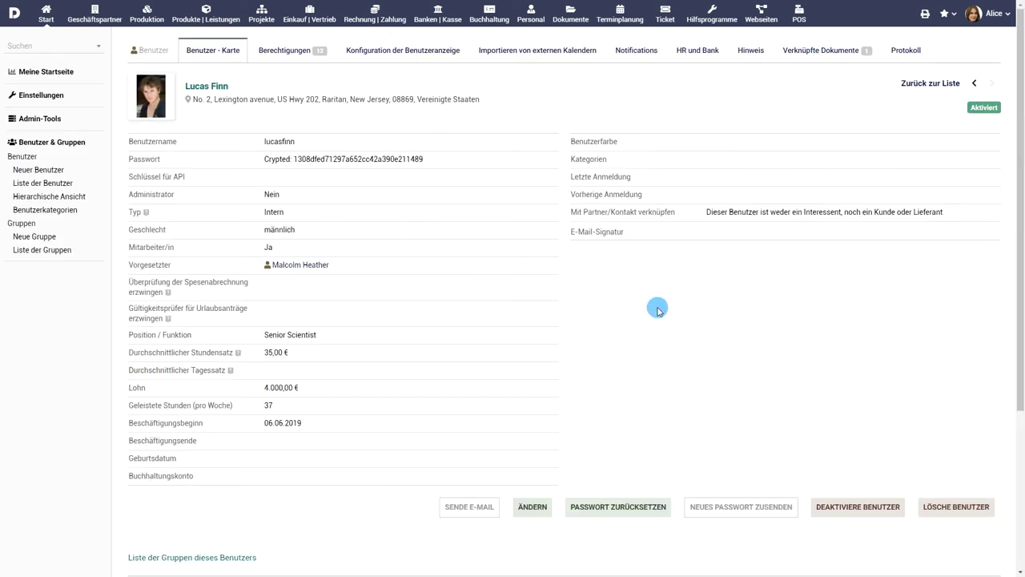
- Go to the user's HR und Bank tab and add a new bank account
{"action": "left_click", "coordinate": [691, 56]}
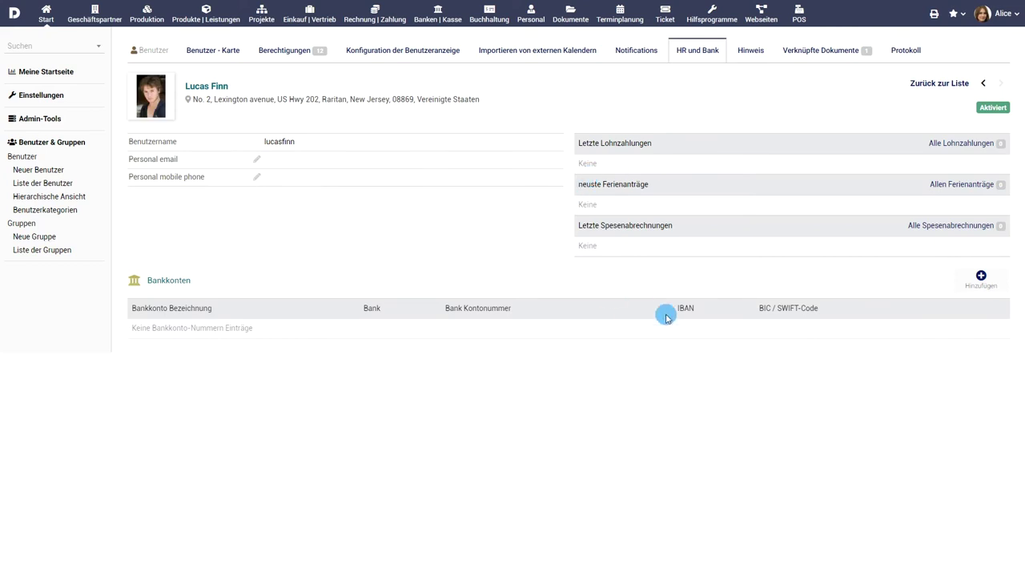
{"action": "left_click", "coordinate": [982, 277]}
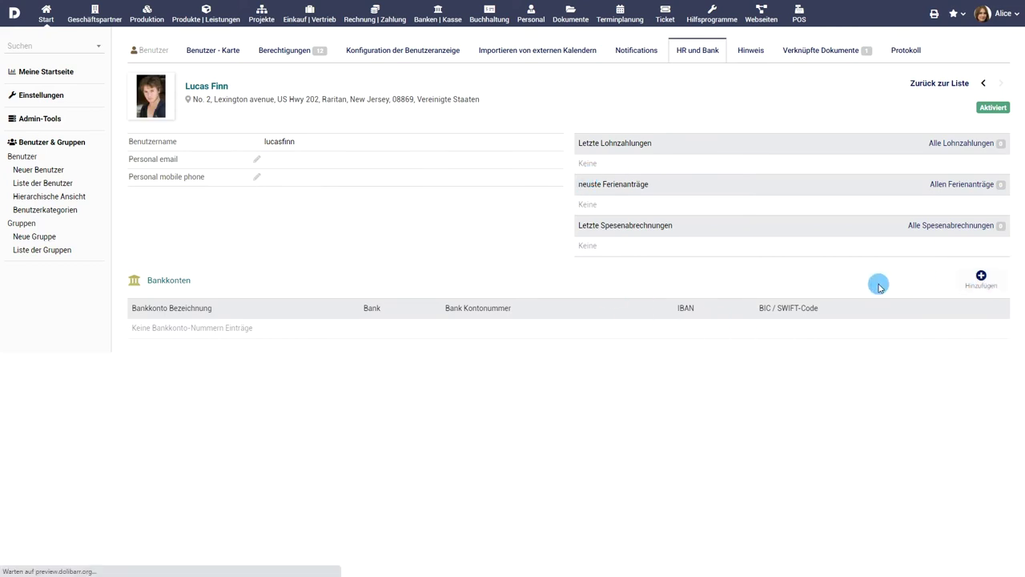
- Enter label Corp, bank name HSBC, and the account number, IBAN and BIC
{"action": "left_click", "coordinate": [329, 147]}
{"action": "type", "text": "Corp"}
{"action": "left_click", "coordinate": [337, 165]}
{"action": "type", "text": "HSBC"}
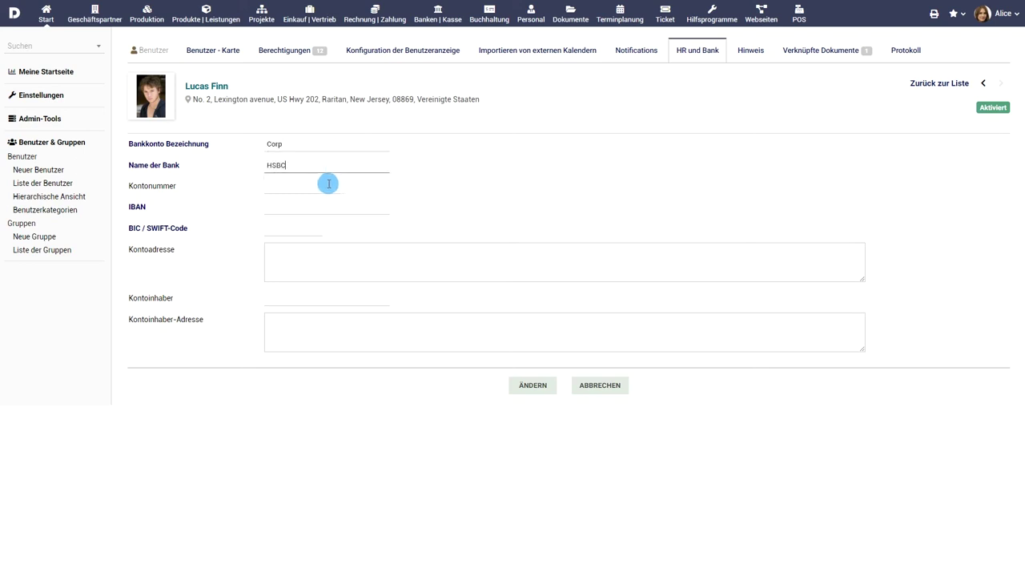
{"action": "left_click", "coordinate": [328, 184]}
{"action": "left_click", "coordinate": [329, 207]}
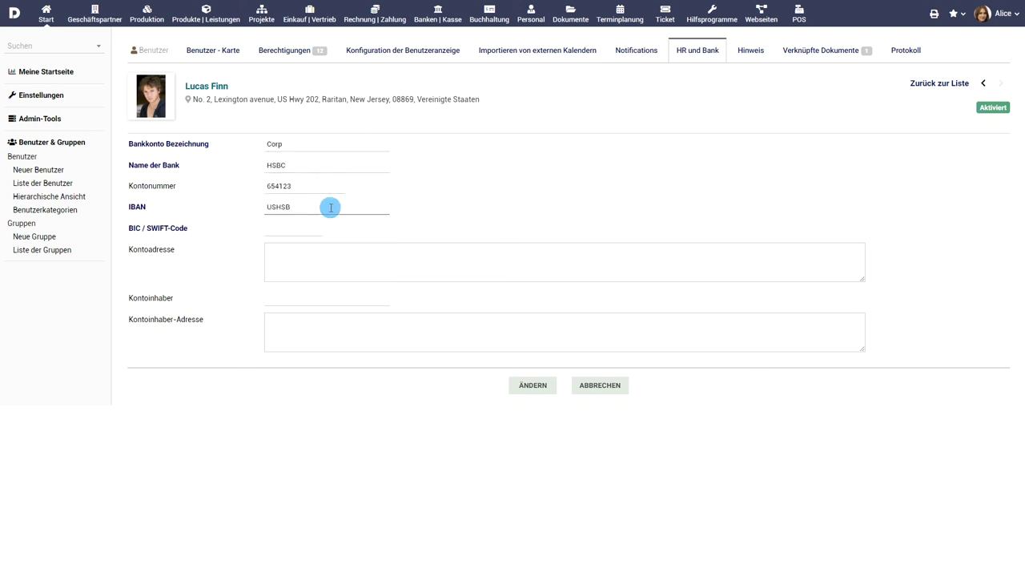
{"action": "left_click", "coordinate": [318, 229]}
{"action": "type", "text": "USHSBC33"}
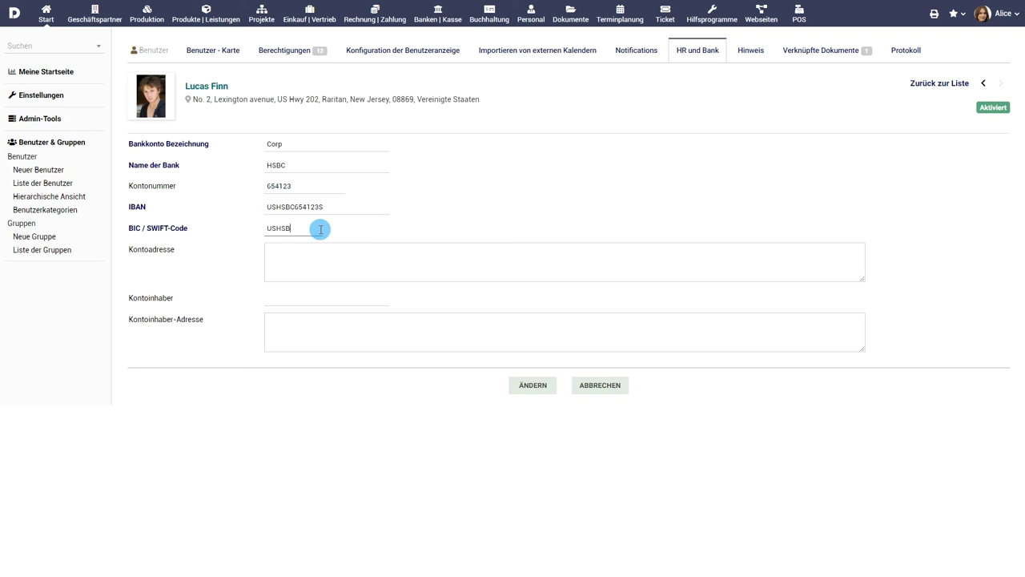
- Fill in the account address, holder name and holder address, then save the account
{"action": "left_click", "coordinate": [343, 259]}
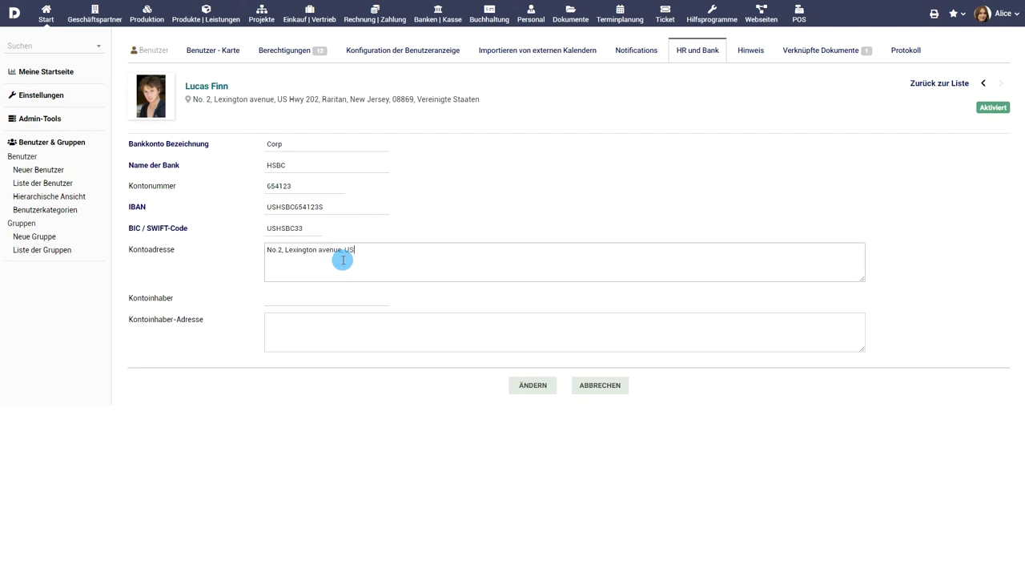
{"action": "left_click", "coordinate": [350, 299]}
{"action": "left_click", "coordinate": [389, 333]}
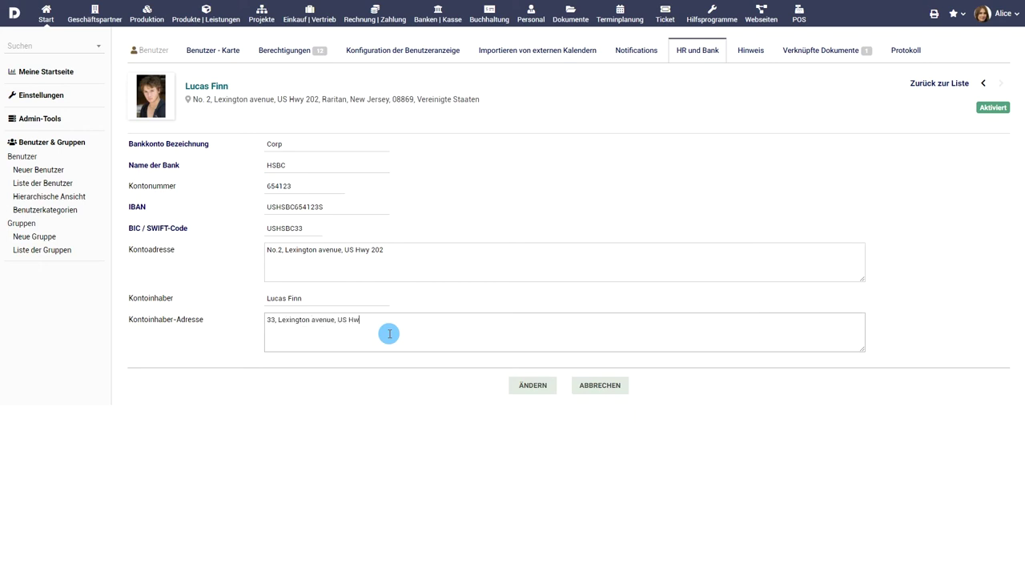
{"action": "left_click", "coordinate": [538, 385]}
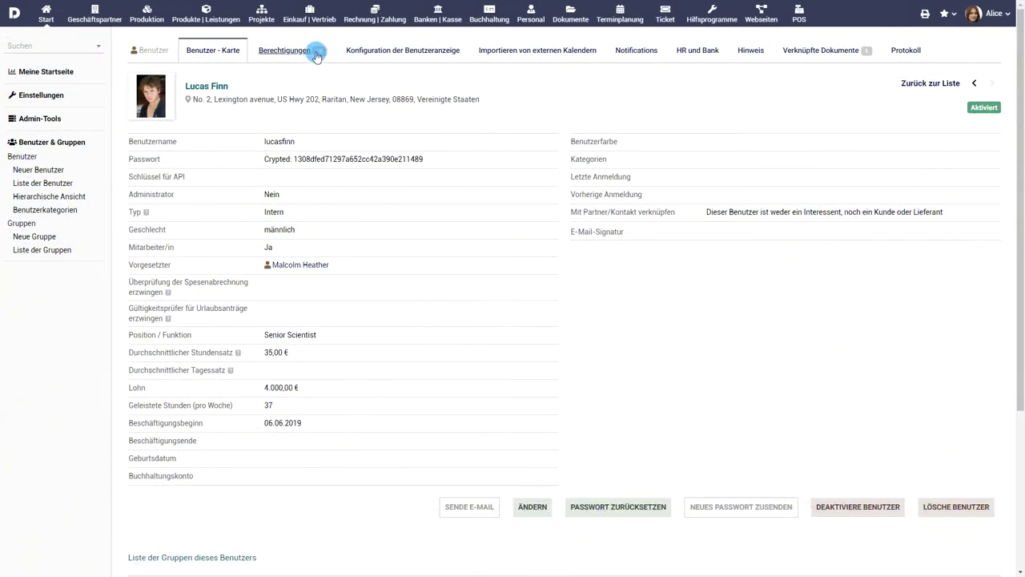
- On the Berechtigungen tab, toggle the Spesenabrechnungen rights, then grant them all with Alle
{"action": "left_click", "coordinate": [315, 52]}
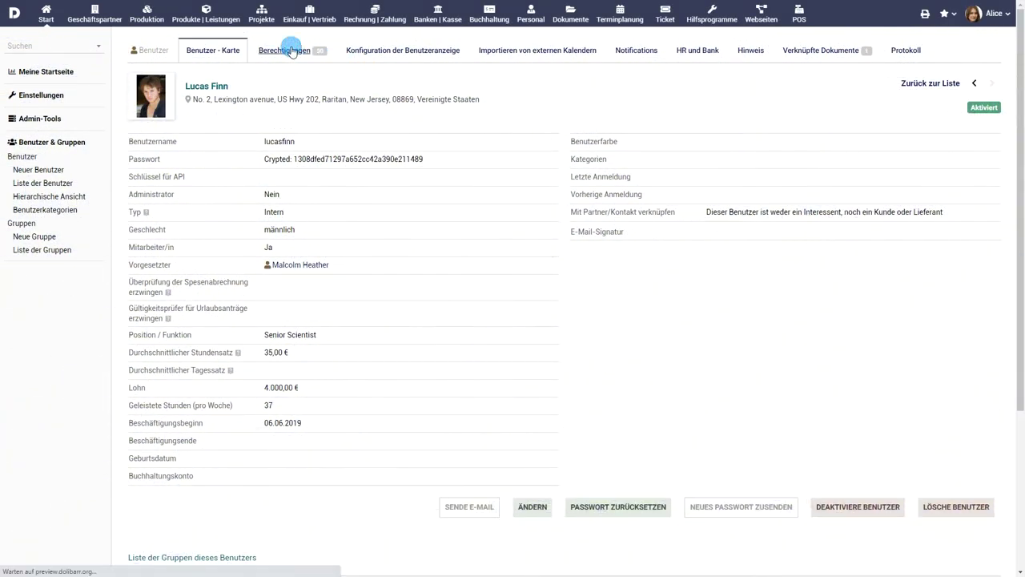
{"action": "scroll", "coordinate": [629, 229], "scroll_direction": "down", "scroll_amount": 5}
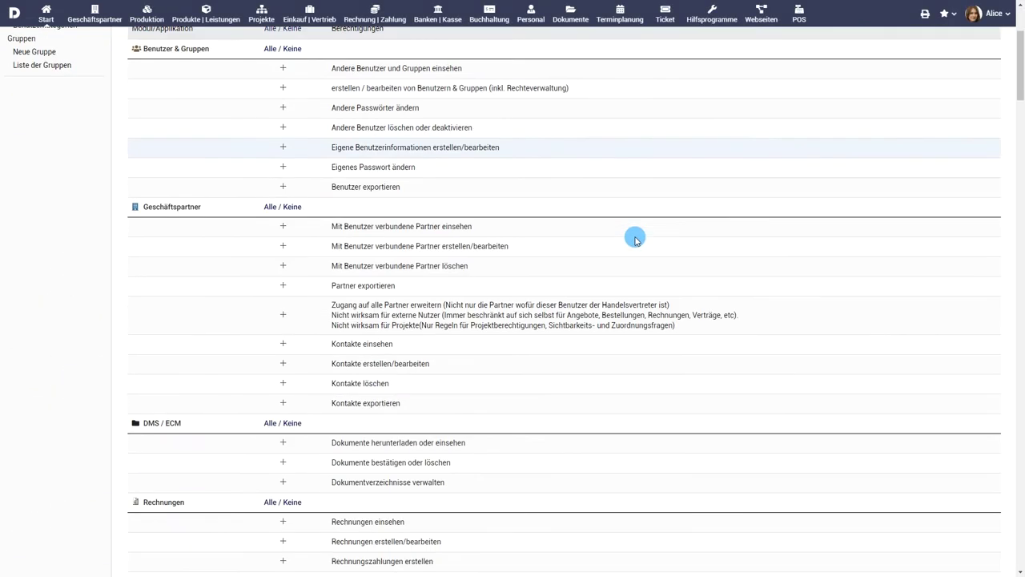
{"action": "scroll", "coordinate": [639, 242], "scroll_direction": "down", "scroll_amount": 15}
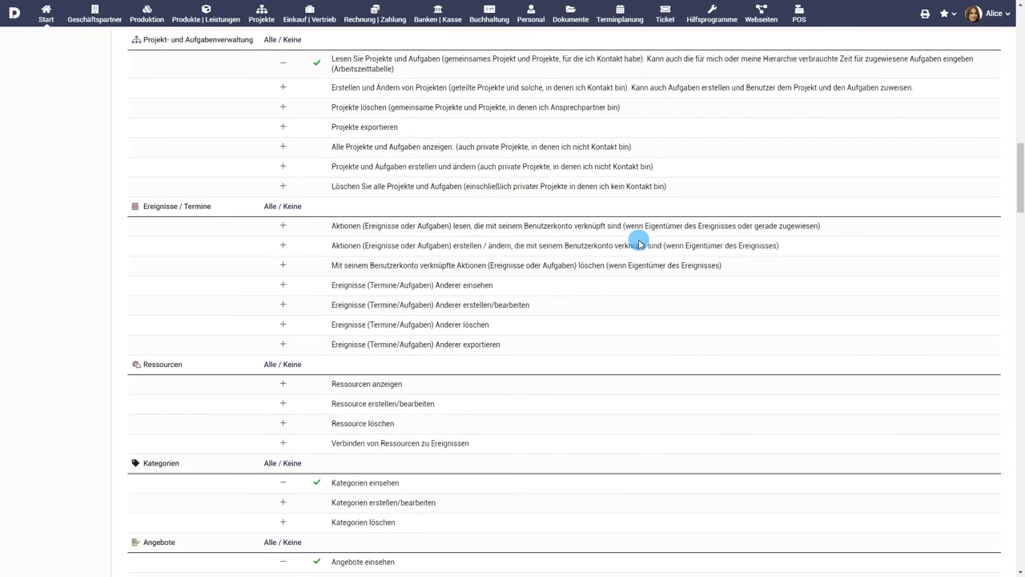
{"action": "scroll", "coordinate": [639, 241], "scroll_direction": "down", "scroll_amount": 10}
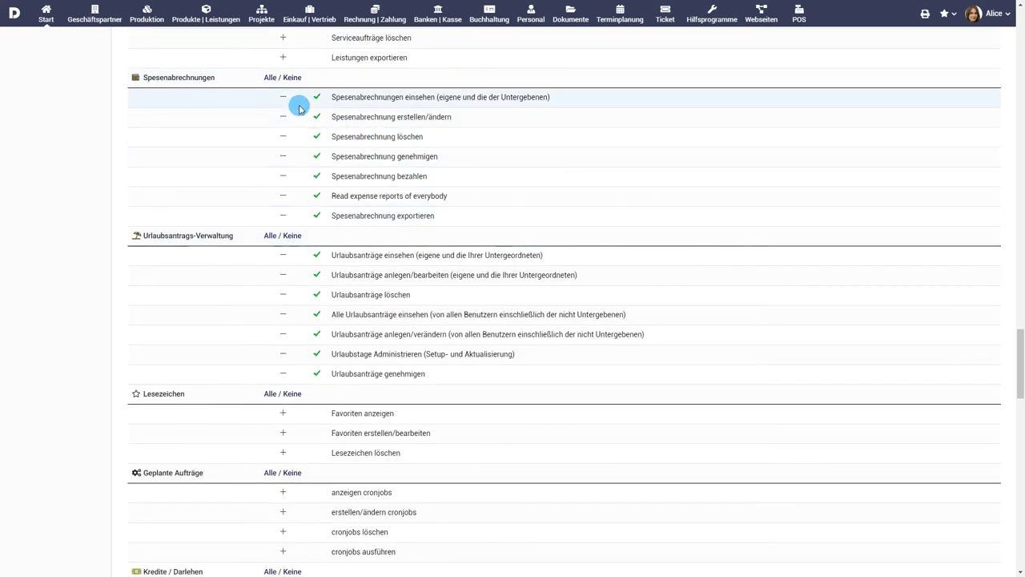
{"action": "left_click", "coordinate": [283, 97]}
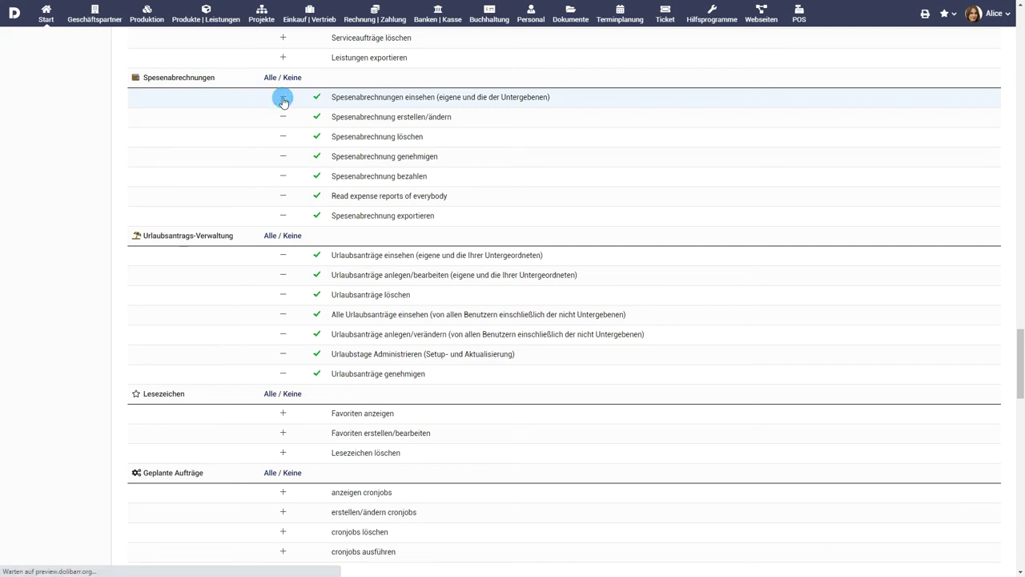
{"action": "left_click", "coordinate": [283, 97]}
{"action": "left_click", "coordinate": [282, 118]}
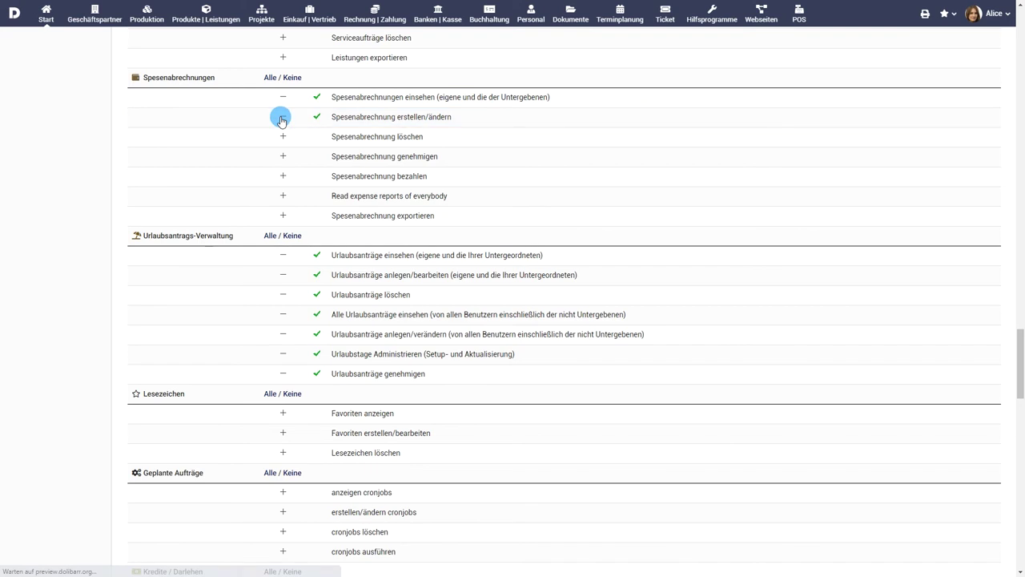
{"action": "left_click", "coordinate": [269, 77]}
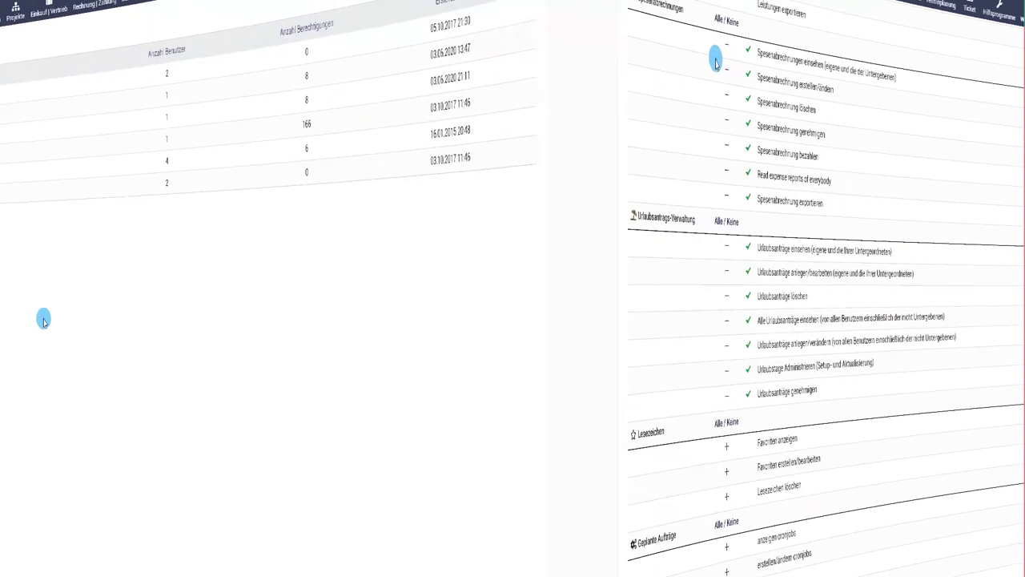
- Create a user group named Direktoren with the description 'Die Direktoren'
{"action": "left_click", "coordinate": [40, 236]}
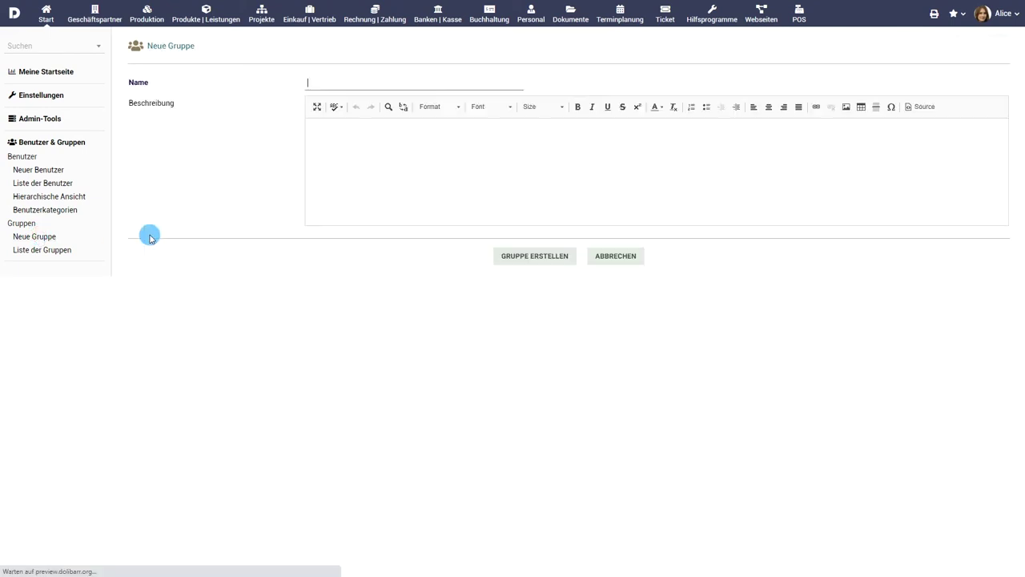
{"action": "type", "text": "Direktoren"}
{"action": "left_click", "coordinate": [392, 171]}
{"action": "type", "text": "Die Dire"}
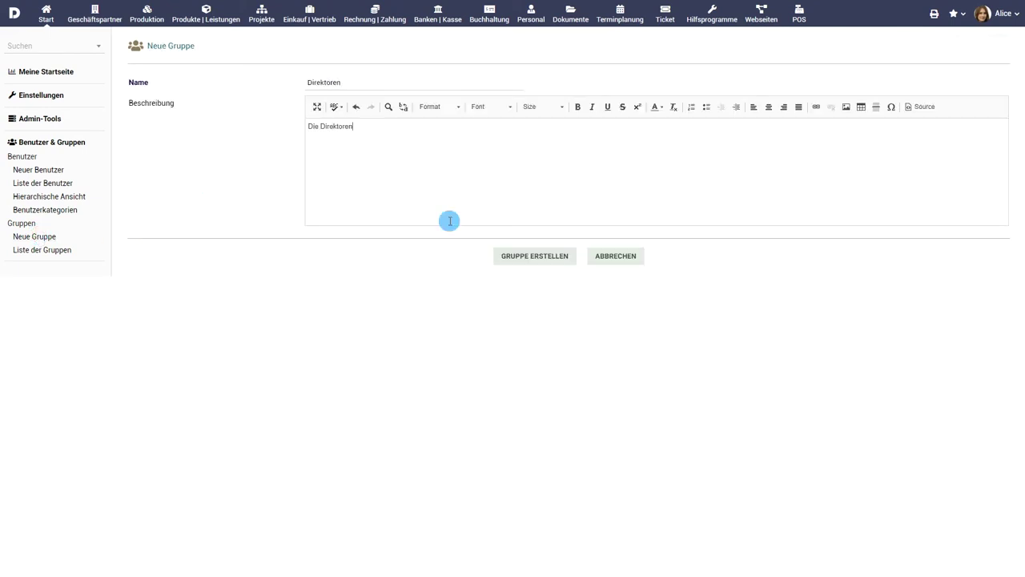
{"action": "left_click", "coordinate": [548, 256]}
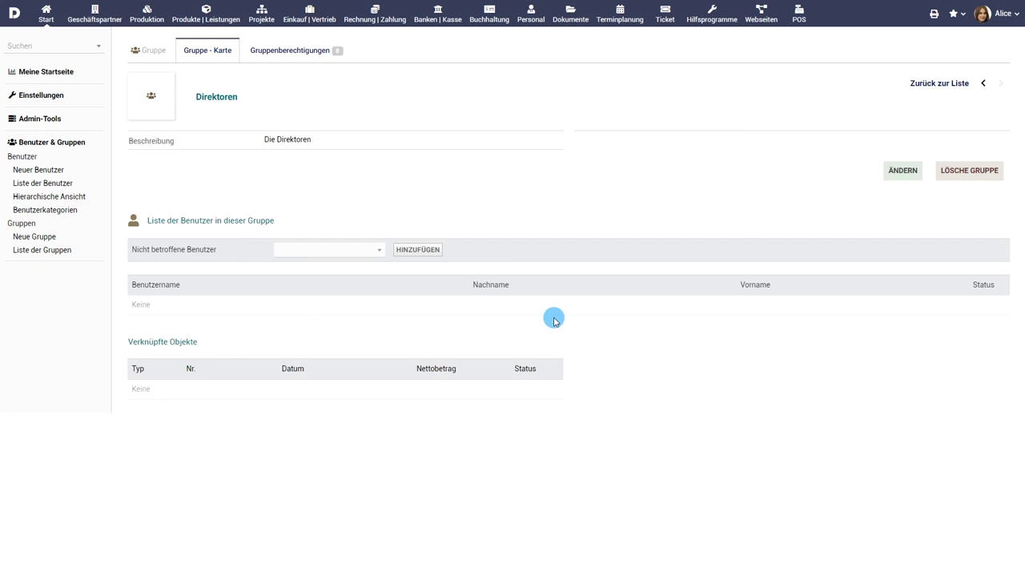
- Grant the group all Spesenabrechnungen permissions and return to its Gruppe - Karte
{"action": "left_click", "coordinate": [298, 54]}
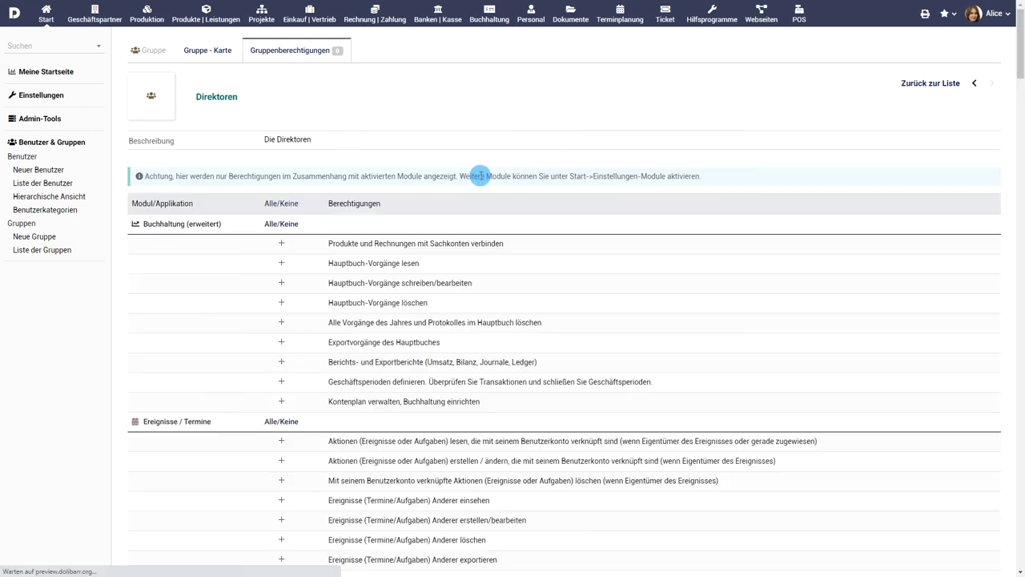
{"action": "scroll", "coordinate": [513, 216], "scroll_direction": "down", "scroll_amount": 7}
{"action": "scroll", "coordinate": [519, 229], "scroll_direction": "down", "scroll_amount": 20}
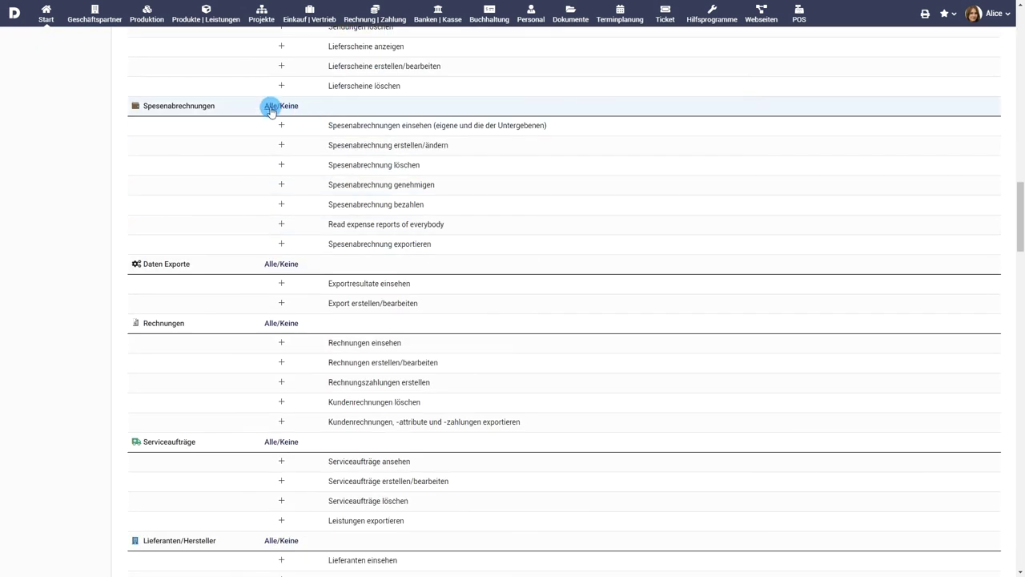
{"action": "left_click", "coordinate": [271, 106]}
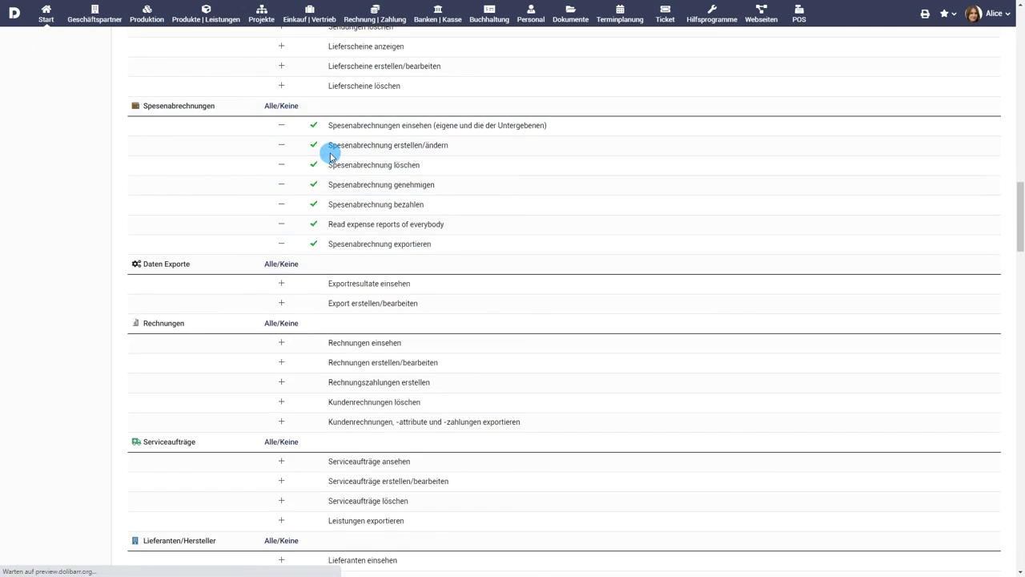
{"action": "scroll", "coordinate": [329, 152], "scroll_direction": "up", "scroll_amount": 20}
{"action": "left_click", "coordinate": [201, 52]}
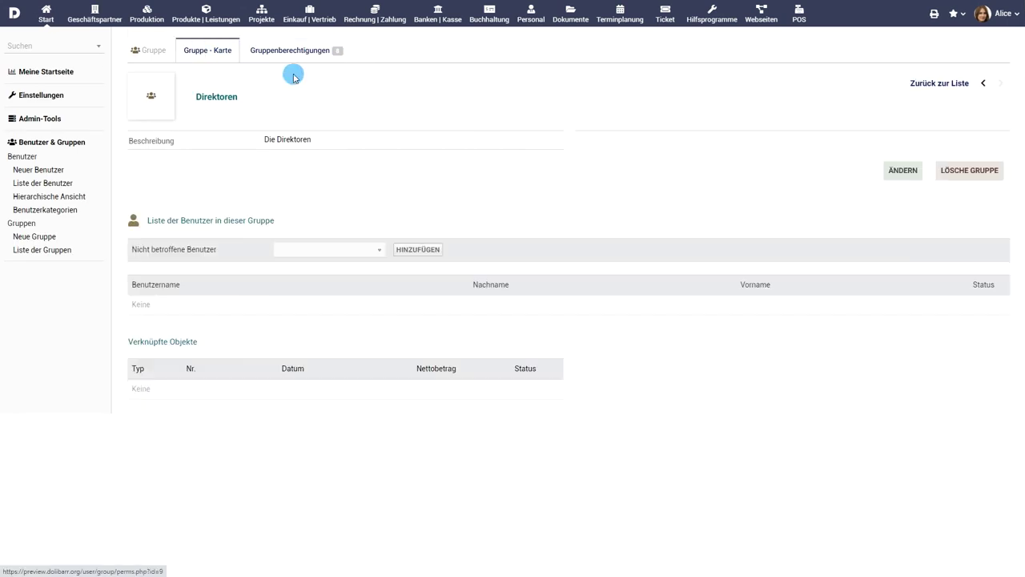
- Add the new employee to Direktoren from the Nicht betroffene Benutzer list
{"action": "left_click", "coordinate": [374, 249]}
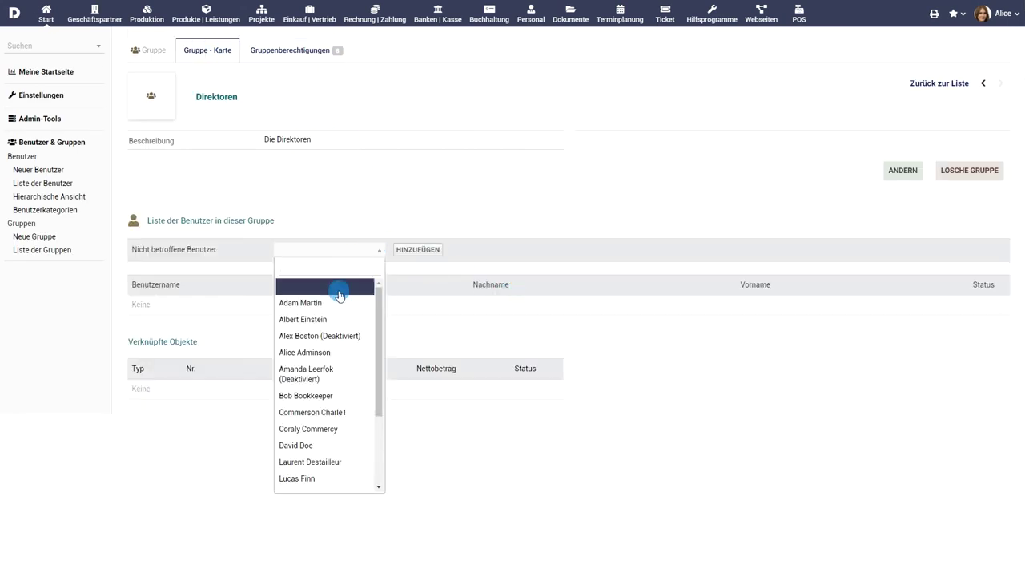
{"action": "scroll", "coordinate": [338, 304], "scroll_direction": "down", "scroll_amount": 3}
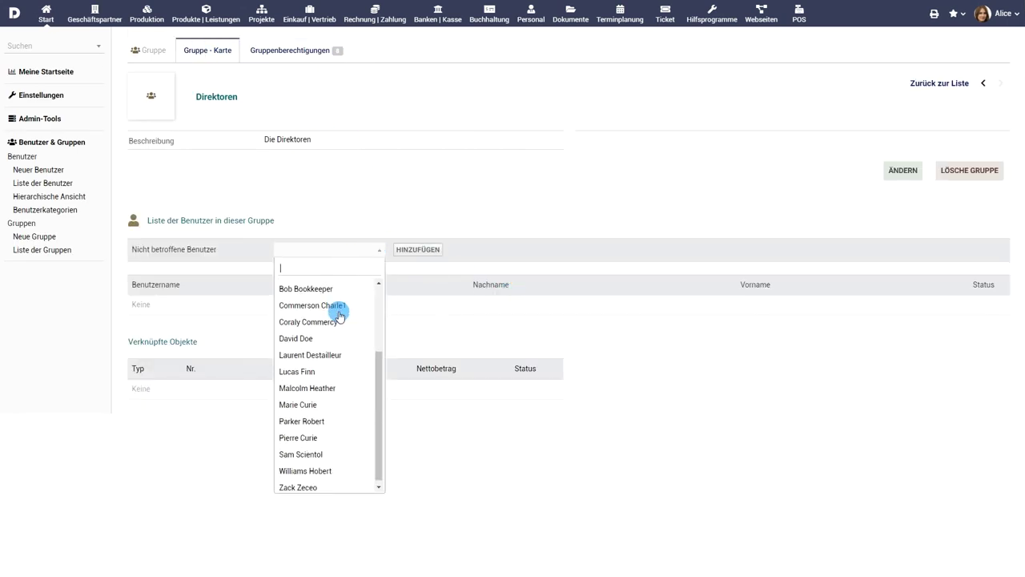
{"action": "left_click", "coordinate": [321, 388]}
{"action": "left_click", "coordinate": [427, 249]}
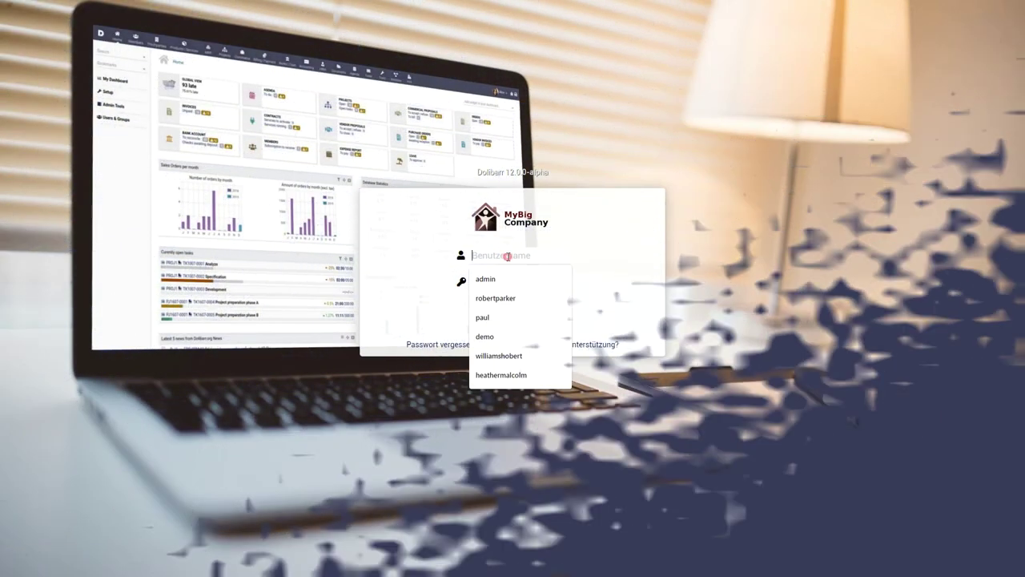
- Log in to Dolibarr with the new user's username and password
{"action": "key", "text": "Tab"}
{"action": "type", "text": "********"}
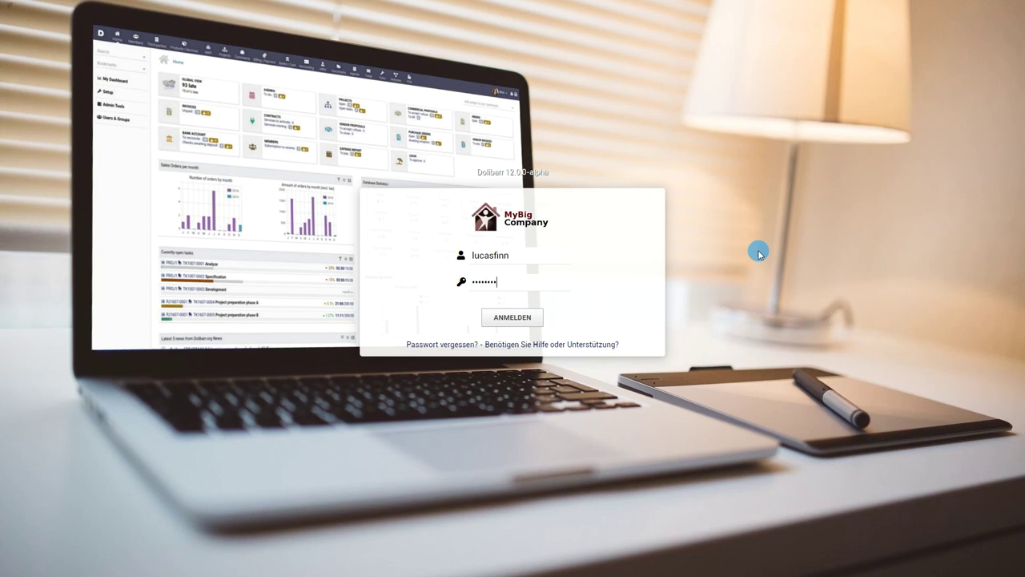
{"action": "left_click", "coordinate": [536, 317]}
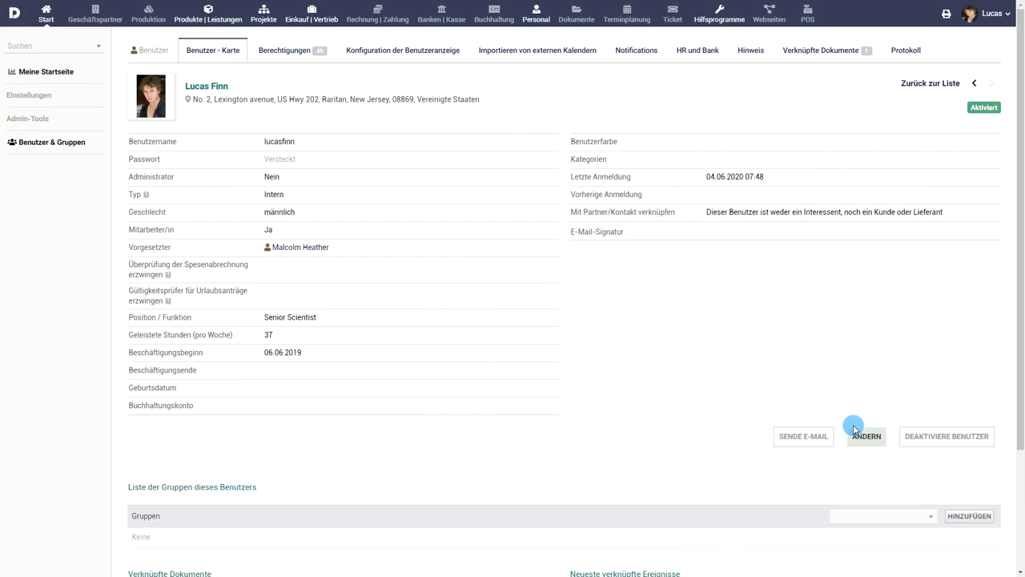
- Save a user-card e-mail signature: 'Mit besten Grüßen,', the user's full name and phone number
{"action": "left_click", "coordinate": [866, 442]}
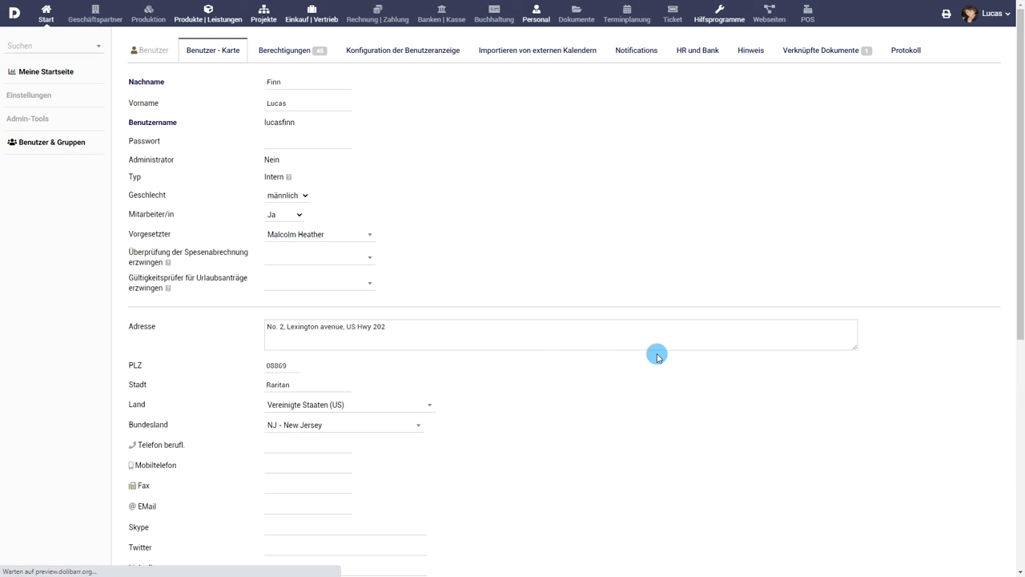
{"action": "scroll", "coordinate": [626, 296], "scroll_direction": "down", "scroll_amount": 2}
{"action": "scroll", "coordinate": [626, 296], "scroll_direction": "down", "scroll_amount": 5}
{"action": "left_click", "coordinate": [562, 345]}
{"action": "type", "text": "Mit besten Grüßen,"}
{"action": "key", "text": "Return"}
{"action": "key", "text": "Return"}
{"action": "type", "text": "Phone"}
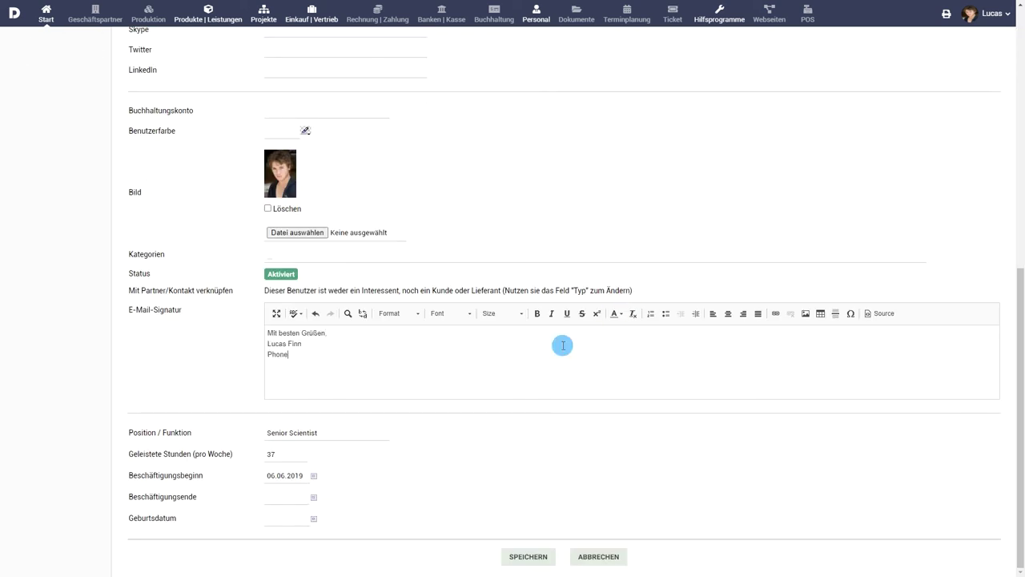
{"action": "type", "text": ": +1 908 991111111"}
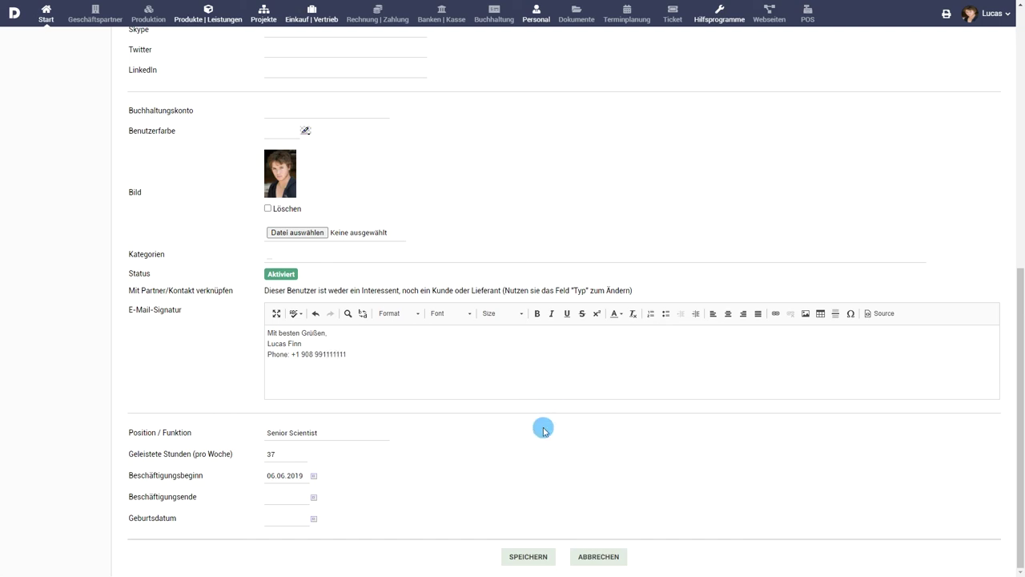
{"action": "left_click", "coordinate": [529, 554]}
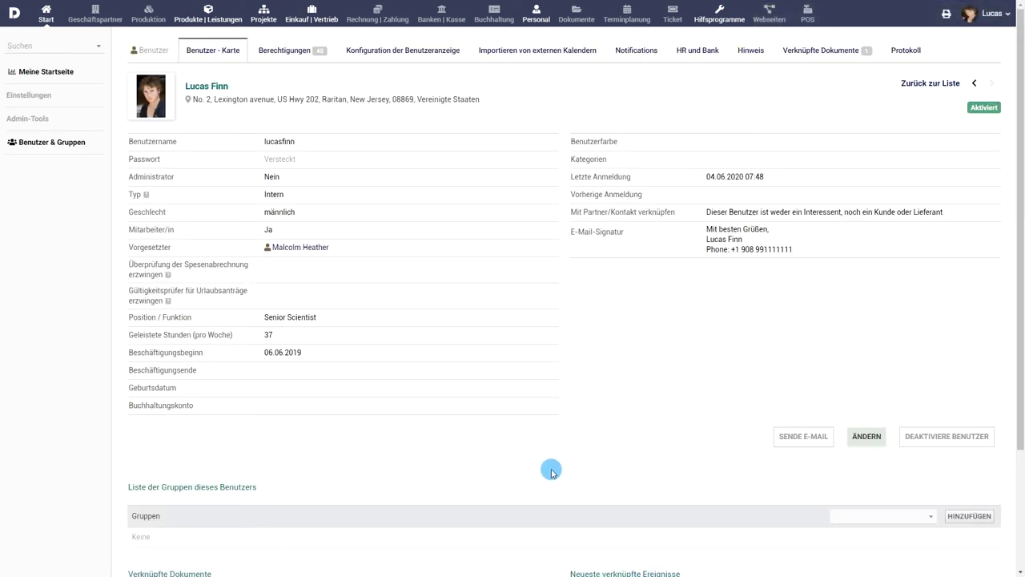
- Reach the Zeitaufwände time-entry pages via Personal and a new expense report
{"action": "left_click", "coordinate": [545, 16]}
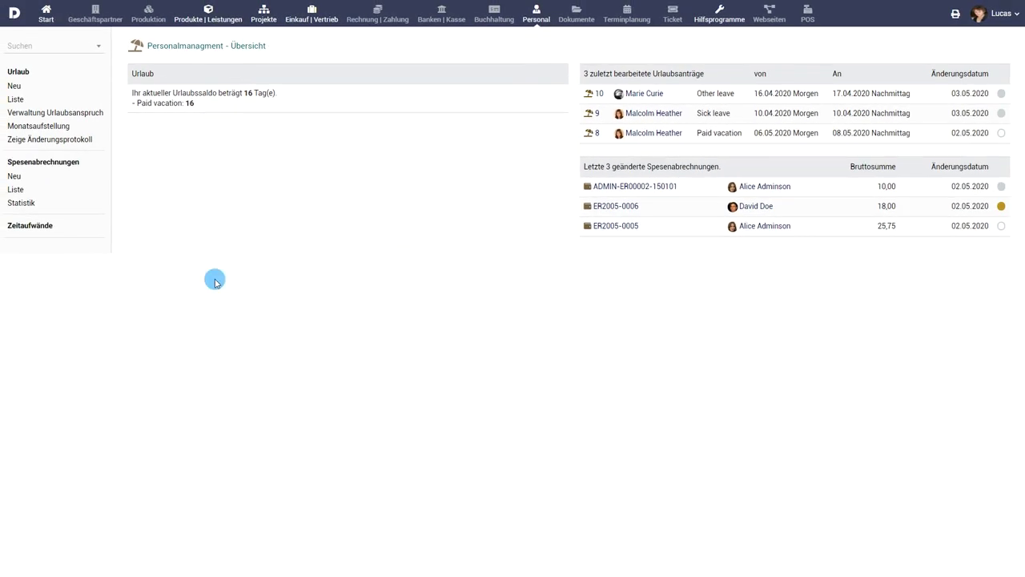
{"action": "left_click", "coordinate": [12, 177]}
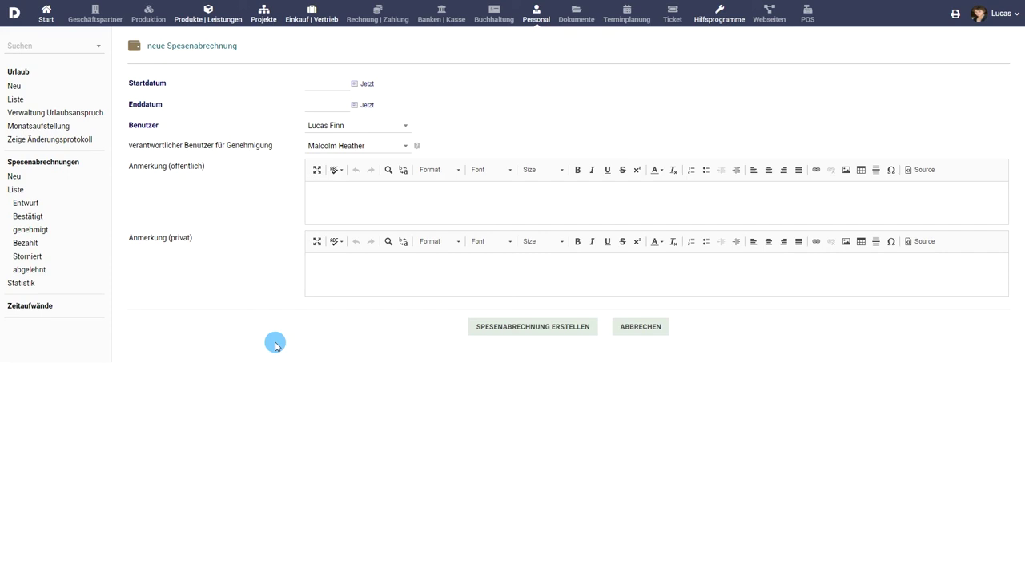
{"action": "left_click", "coordinate": [45, 310]}
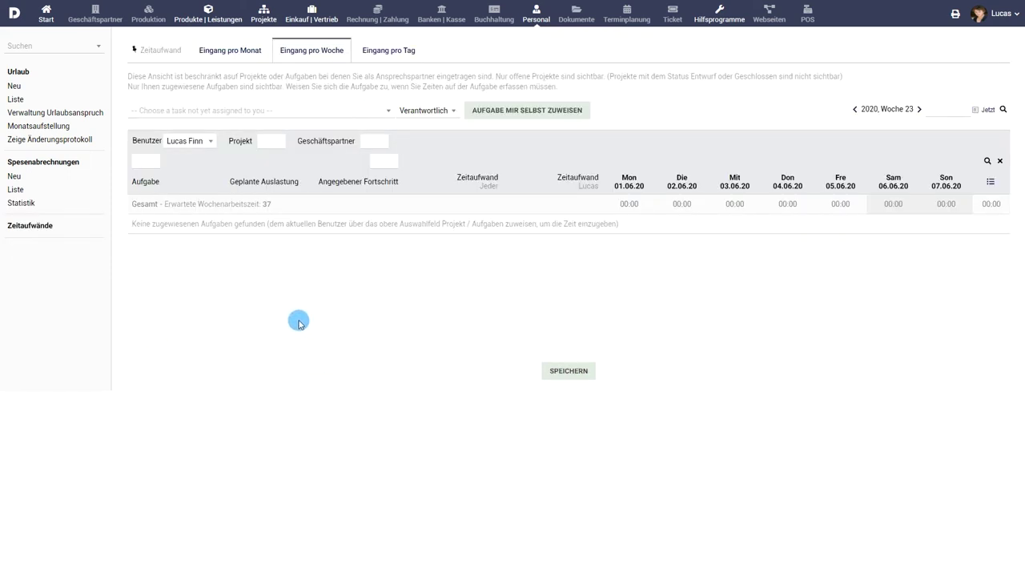
- Self-assign Heberger site RMLL, then TK2006-0009 Project Preparation Phase X, from the unassigned-task list
{"action": "left_click", "coordinate": [213, 112]}
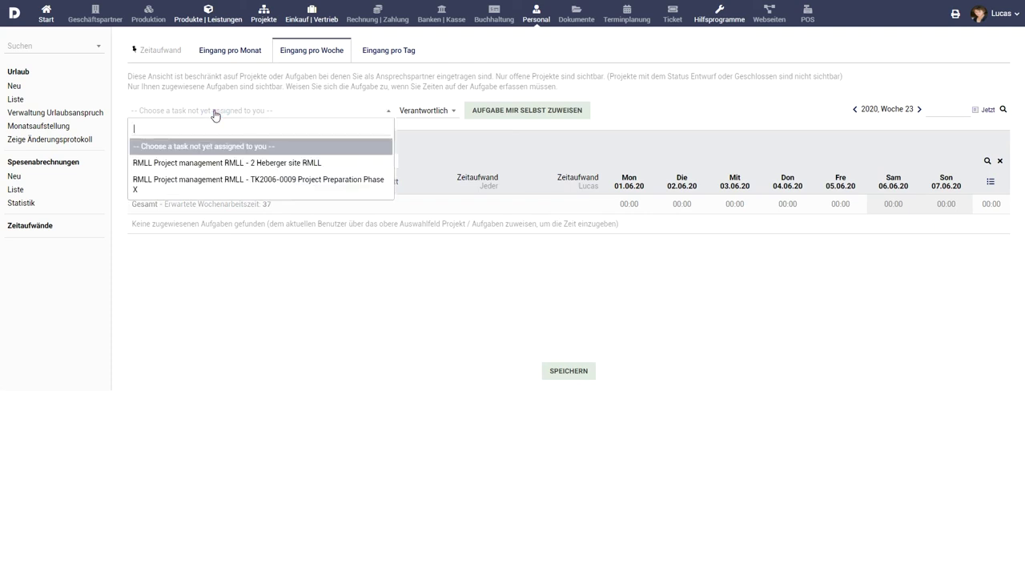
{"action": "left_click", "coordinate": [228, 163]}
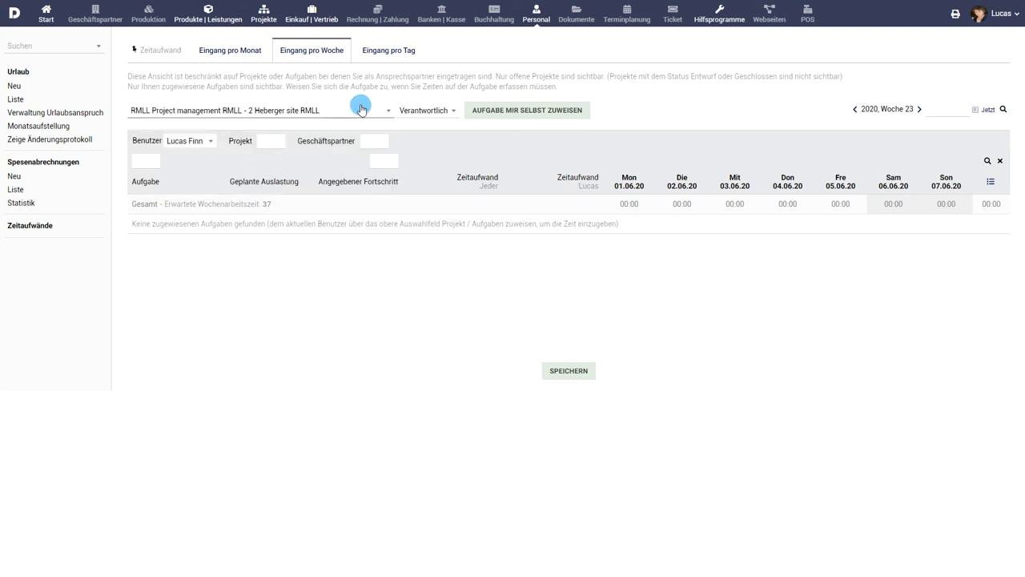
{"action": "left_click", "coordinate": [519, 110]}
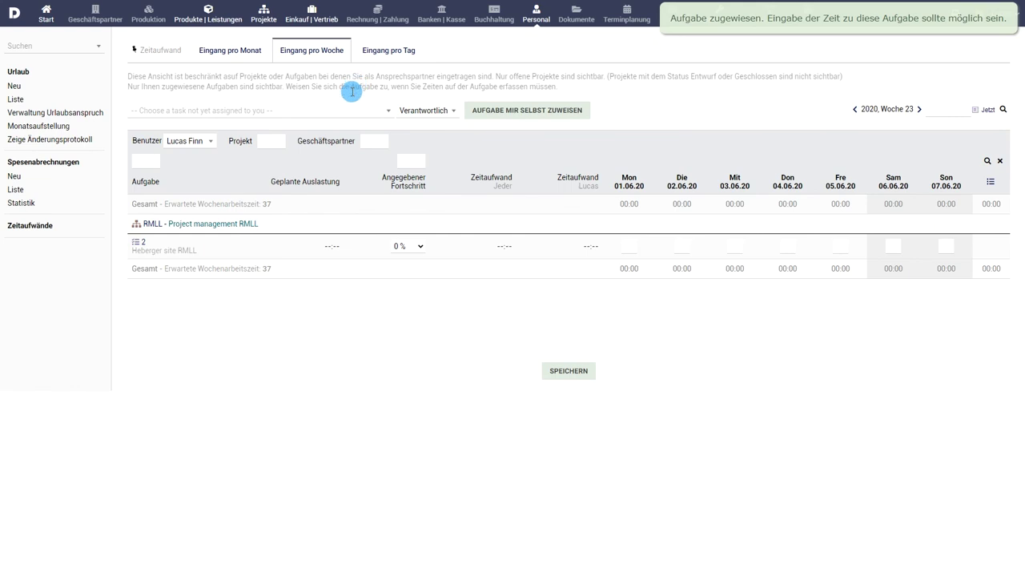
{"action": "left_click", "coordinate": [334, 109]}
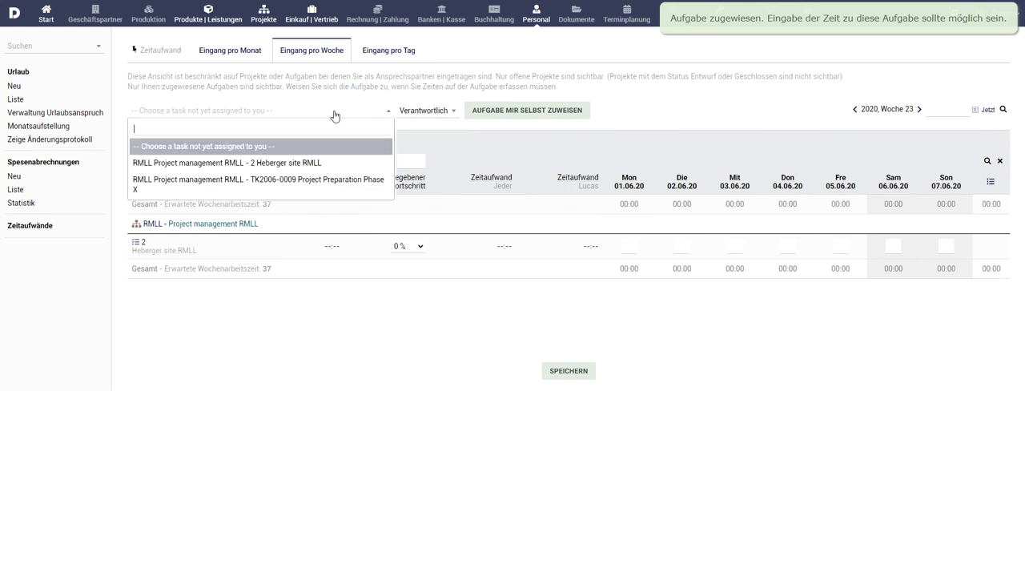
{"action": "left_click", "coordinate": [331, 180]}
{"action": "left_click", "coordinate": [511, 113]}
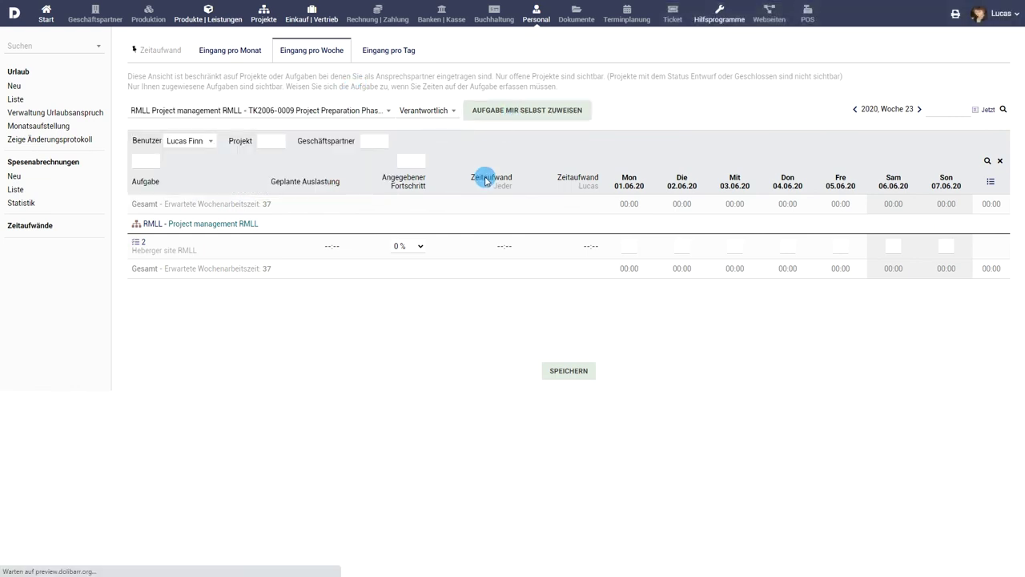